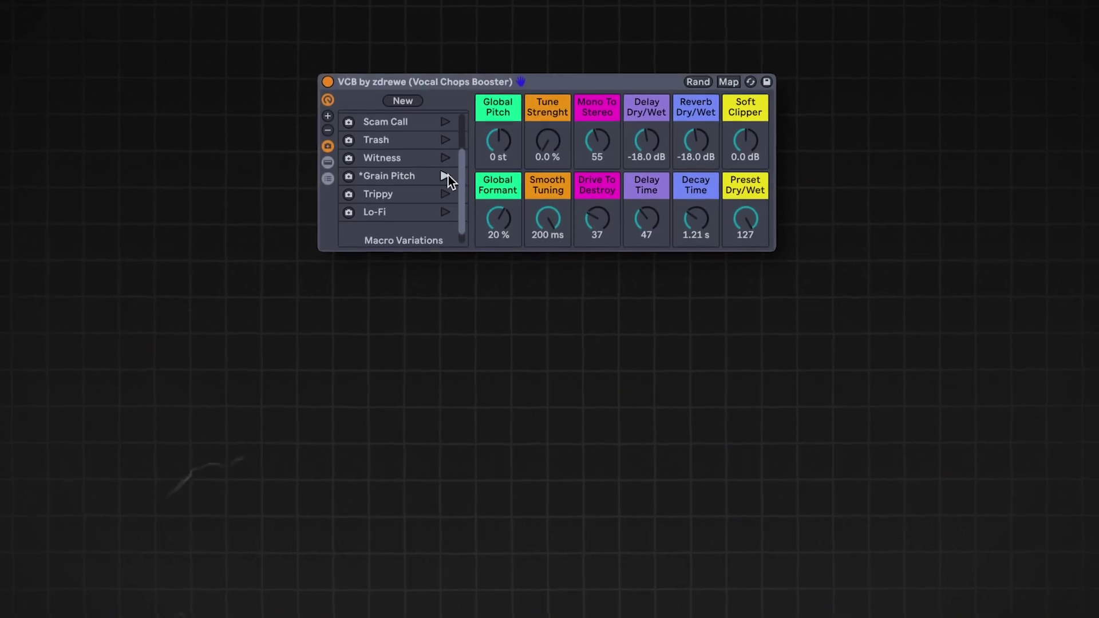
Step: Recall the VCB rack's Trippy macro variation, then load the PFX Parallel FX Template rack preset
{"action": "left_click", "coordinate": [448, 186]}
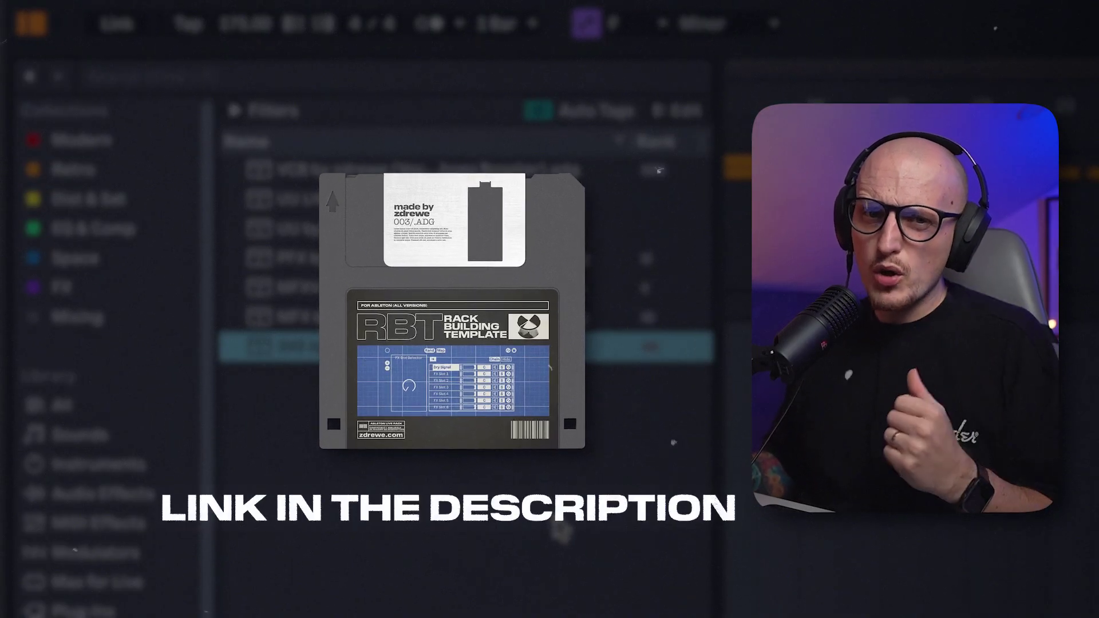
{"action": "left_click", "coordinate": [376, 261]}
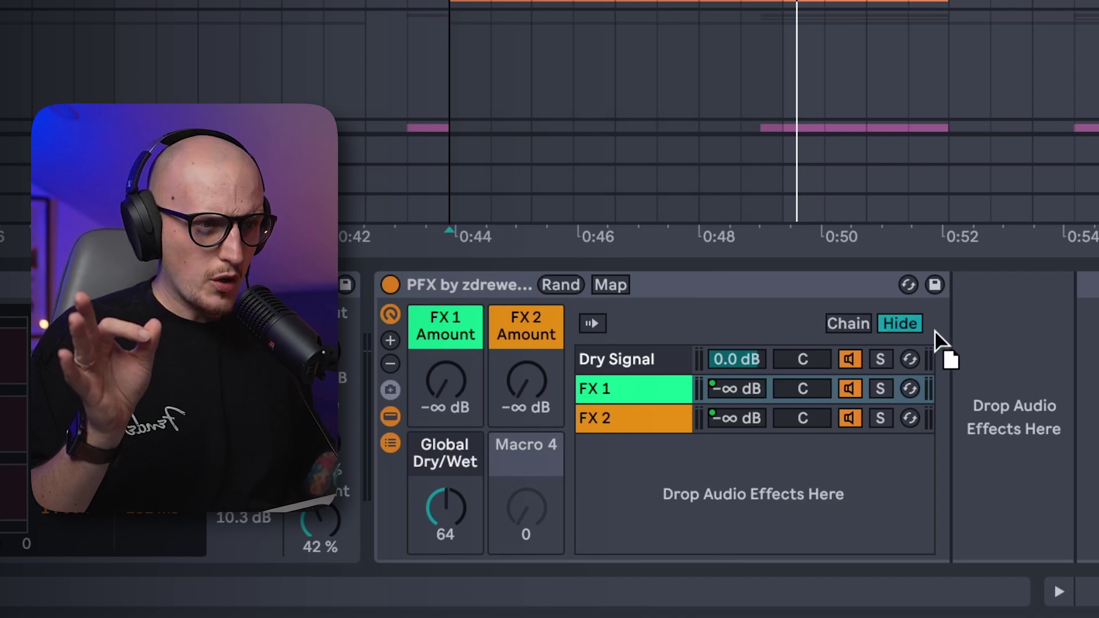
Step: Load Hybrid Reverb into the FX 1 chain and Echo into the FX 2 chain
{"action": "left_click_drag", "start_coordinate": [935, 332], "coordinate": [981, 362]}
{"action": "left_click", "coordinate": [733, 418]}
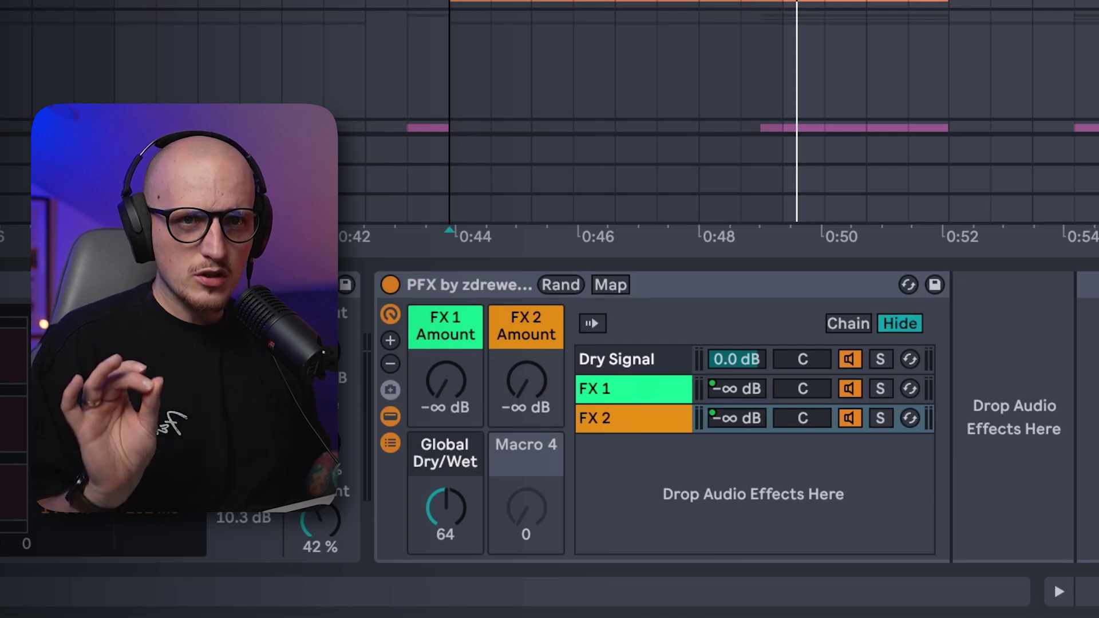
{"action": "left_click_drag", "start_coordinate": [1098, 395], "coordinate": [1000, 389]}
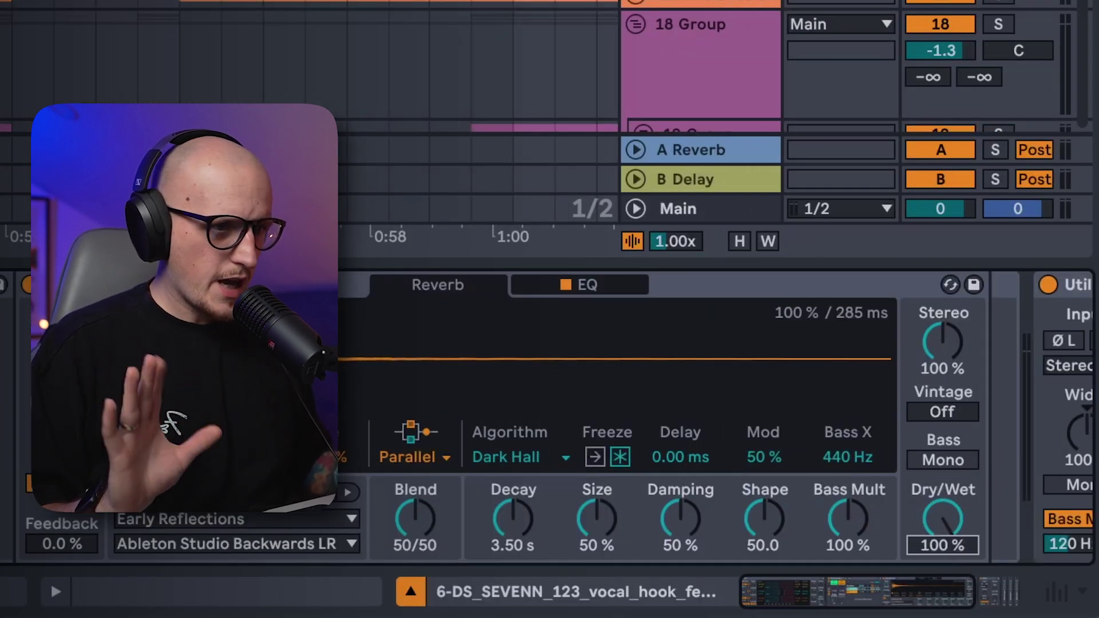
{"action": "scroll", "coordinate": [355, 417], "scroll_direction": "right", "scroll_amount": 5}
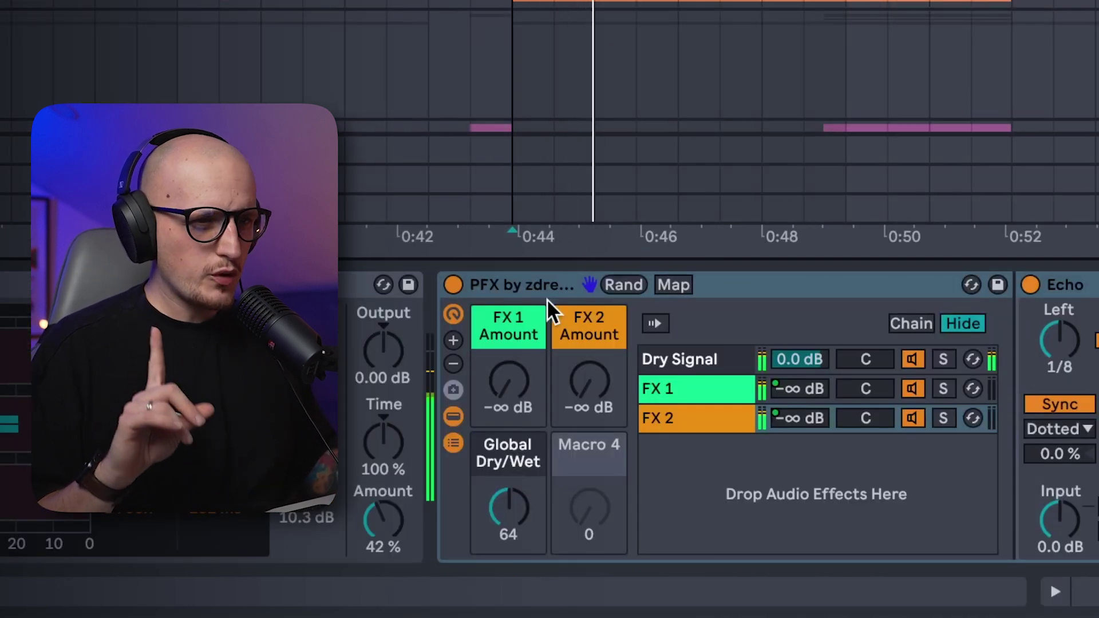
Step: Bring FX 1 Amount to -6.425 dB and FX 2 to -8.031 dB, testing Global Dry/Wet
{"action": "left_click", "coordinate": [524, 392]}
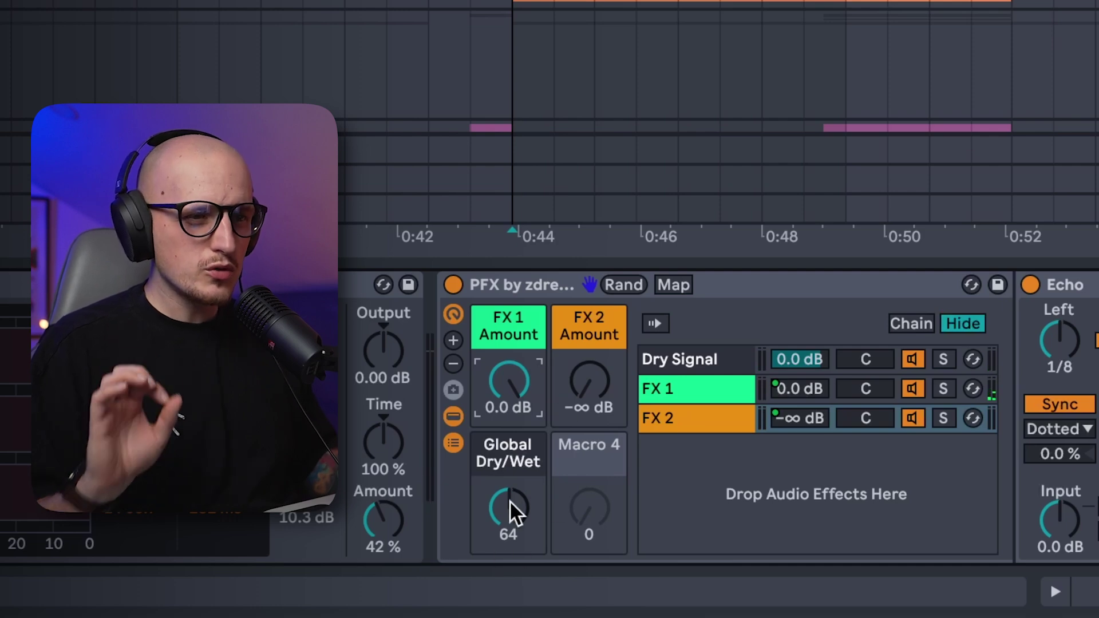
{"action": "left_click_drag", "start_coordinate": [513, 504], "coordinate": [512, 495]}
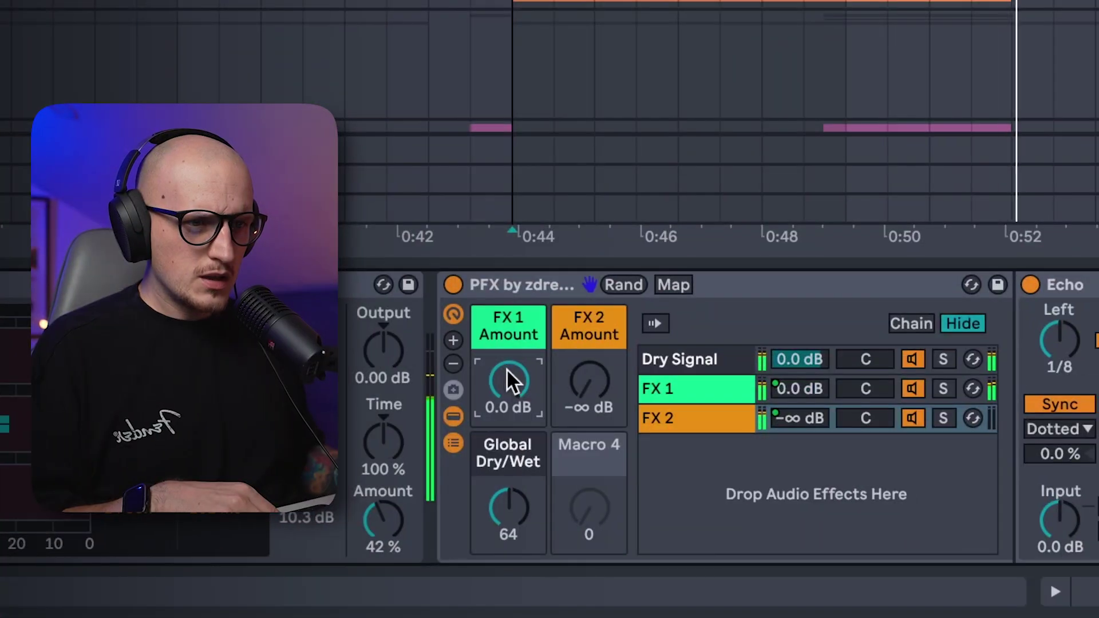
{"action": "left_click_drag", "start_coordinate": [505, 370], "coordinate": [504, 372]}
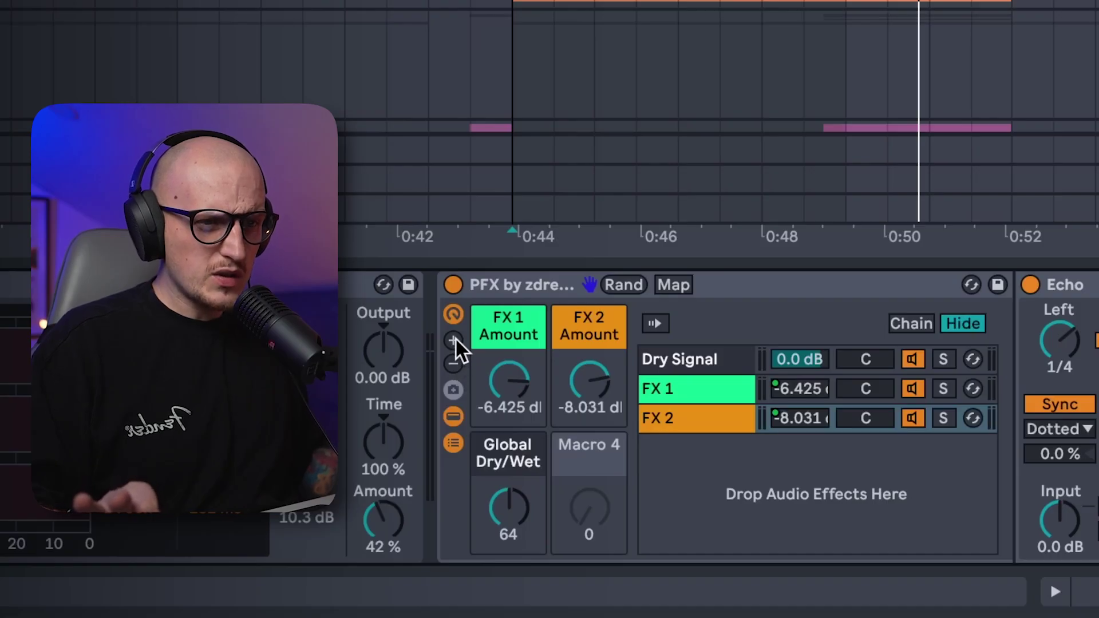
Step: Show six macros, then map Hybrid Reverb's Decay to Macro 4 and Echo's delay time to Macro 5
{"action": "left_click", "coordinate": [454, 340]}
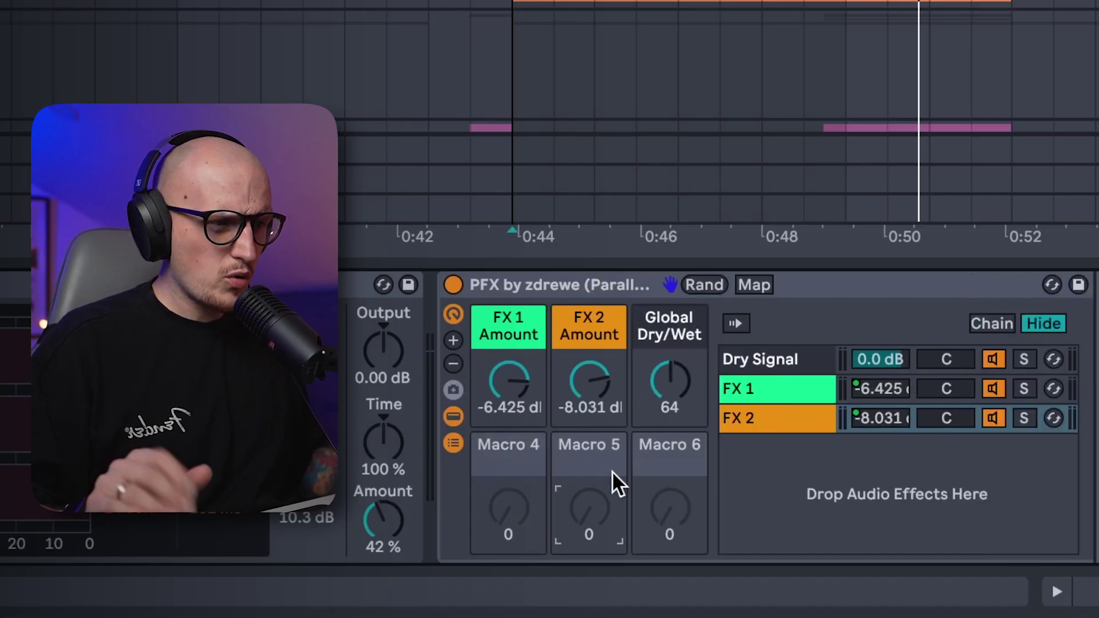
{"action": "left_click", "coordinate": [737, 394]}
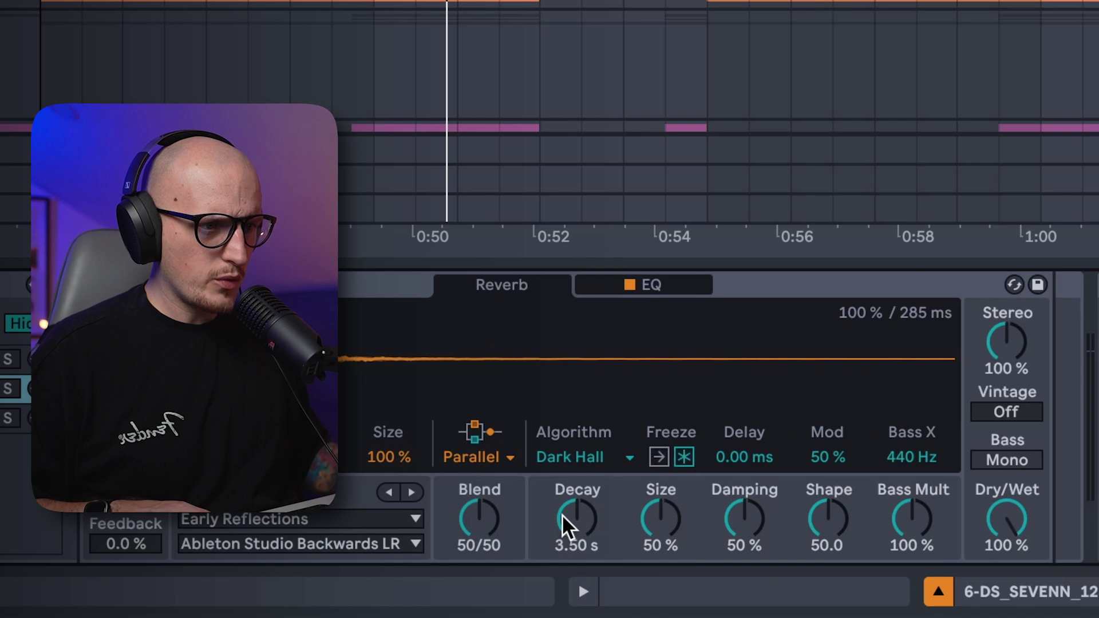
{"action": "right_click", "coordinate": [566, 523]}
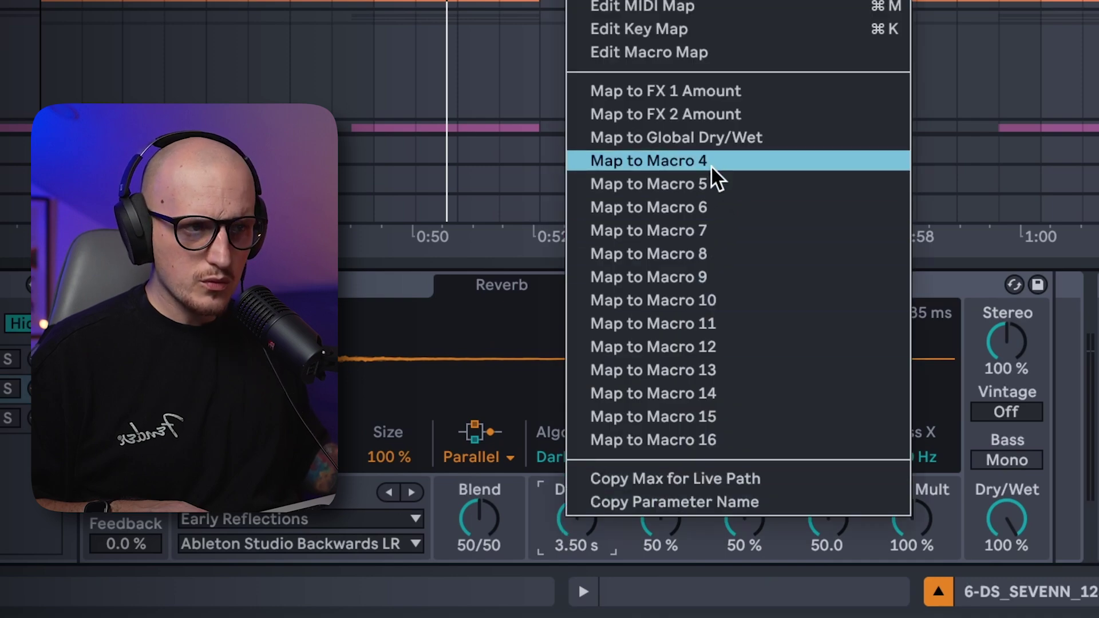
{"action": "left_click", "coordinate": [759, 169]}
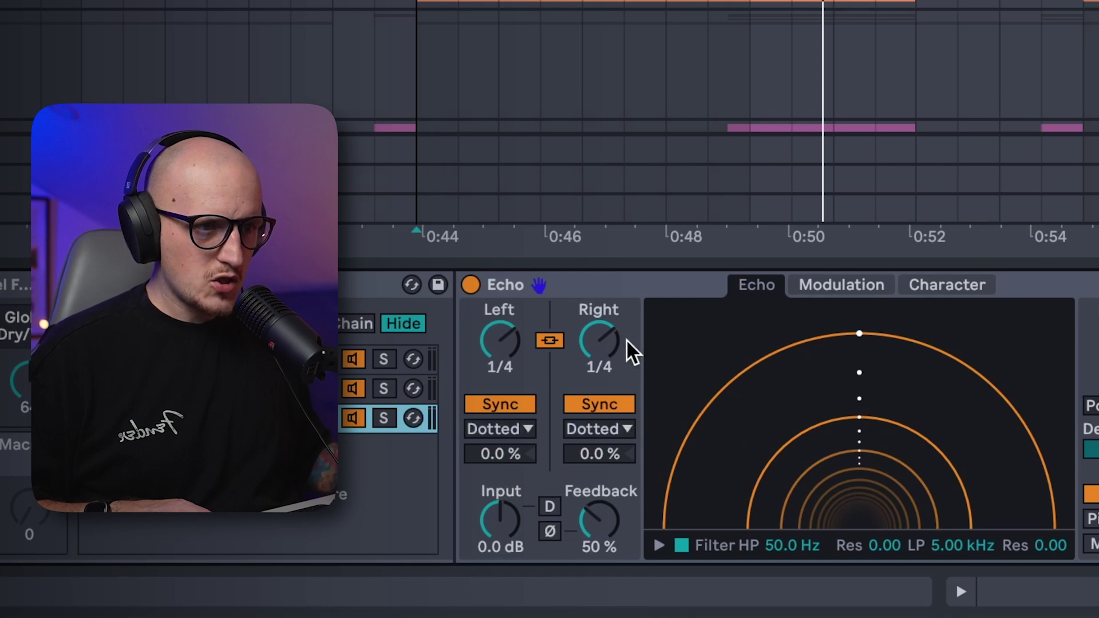
{"action": "right_click", "coordinate": [599, 341]}
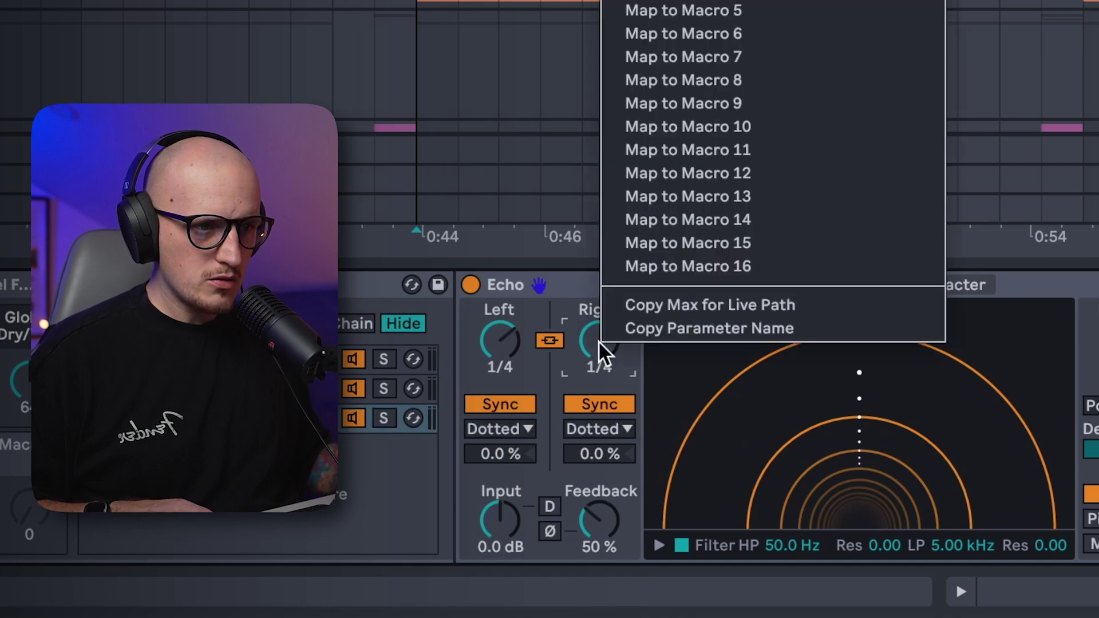
{"action": "left_click", "coordinate": [770, 12]}
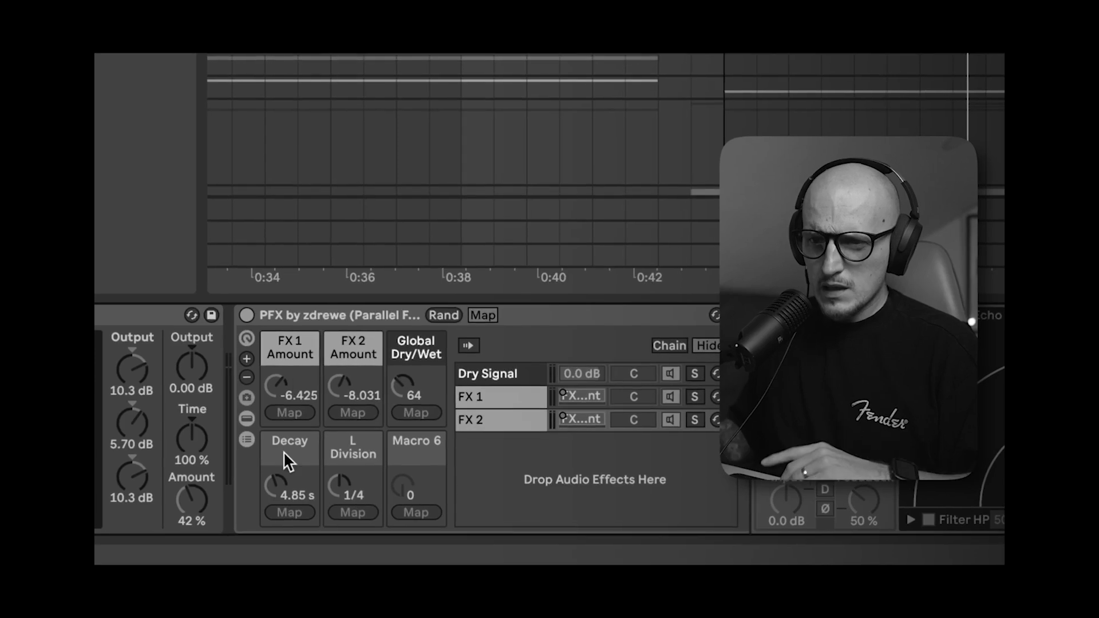
Step: Recolour the Decay macro and set its mapping range to 200 ms–5.22 s
{"action": "right_click", "coordinate": [281, 458]}
{"action": "left_click", "coordinate": [554, 362]}
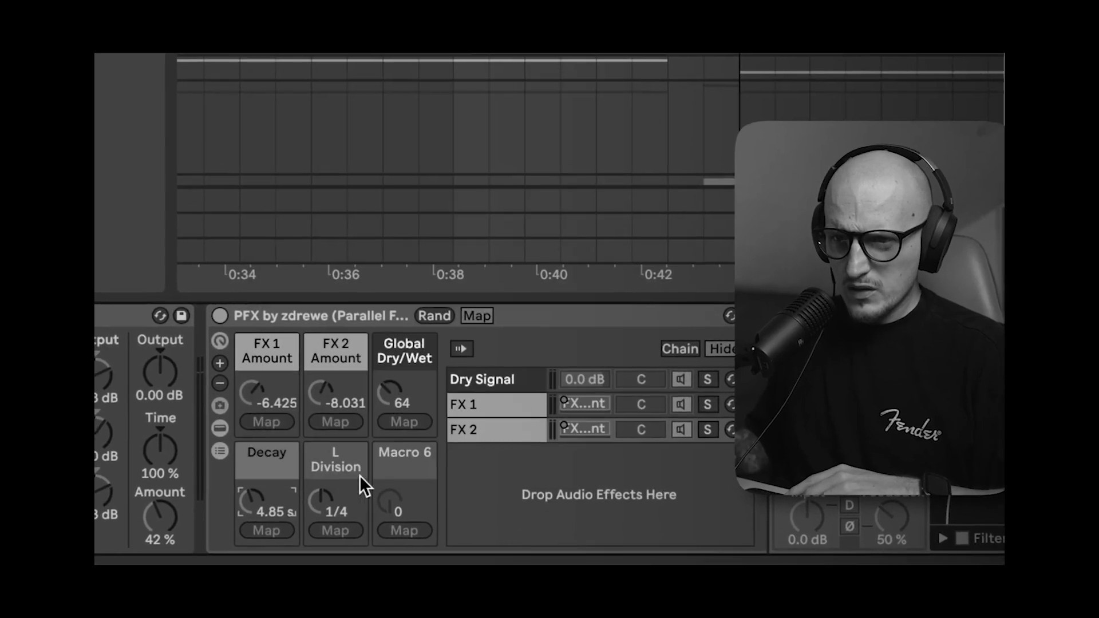
{"action": "right_click", "coordinate": [333, 470]}
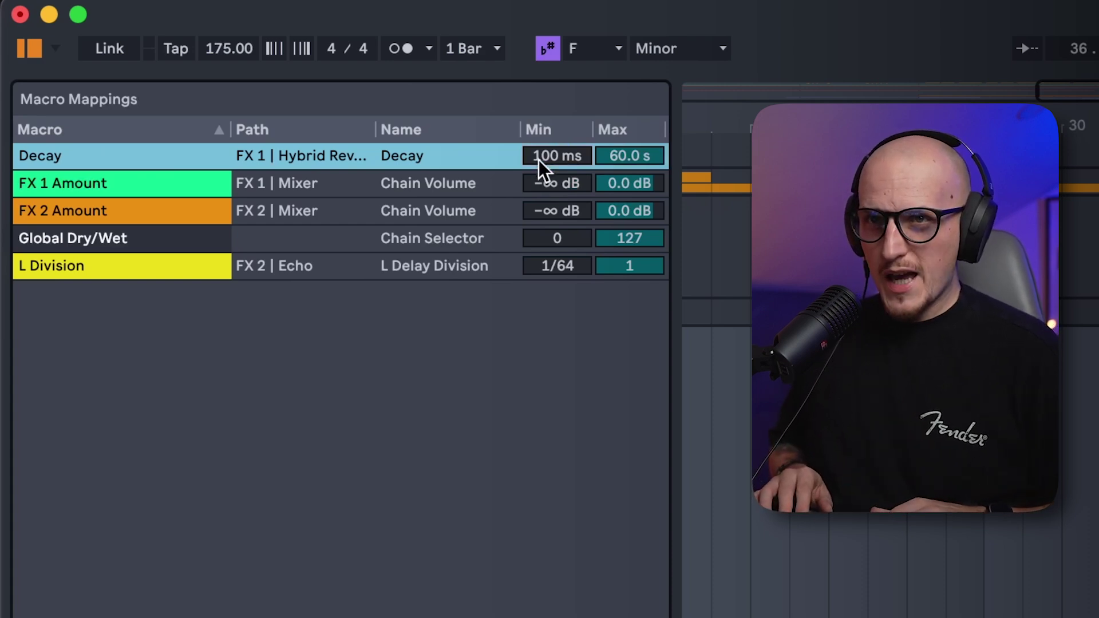
{"action": "type", "text": "200"}
{"action": "key", "text": "Return"}
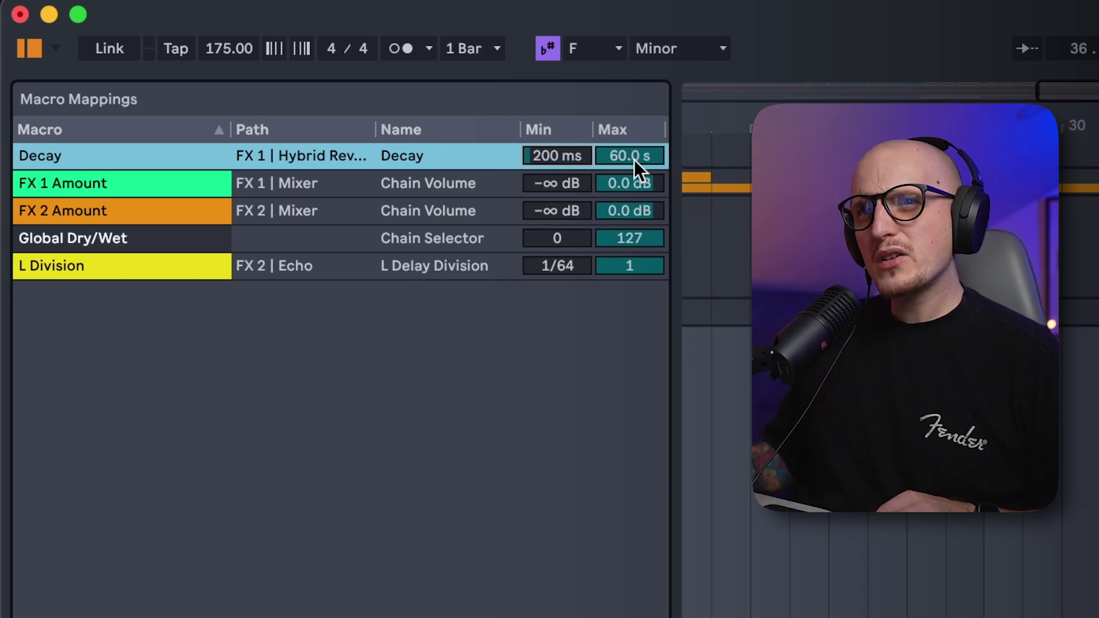
{"action": "left_click_drag", "start_coordinate": [634, 159], "coordinate": [634, 195]}
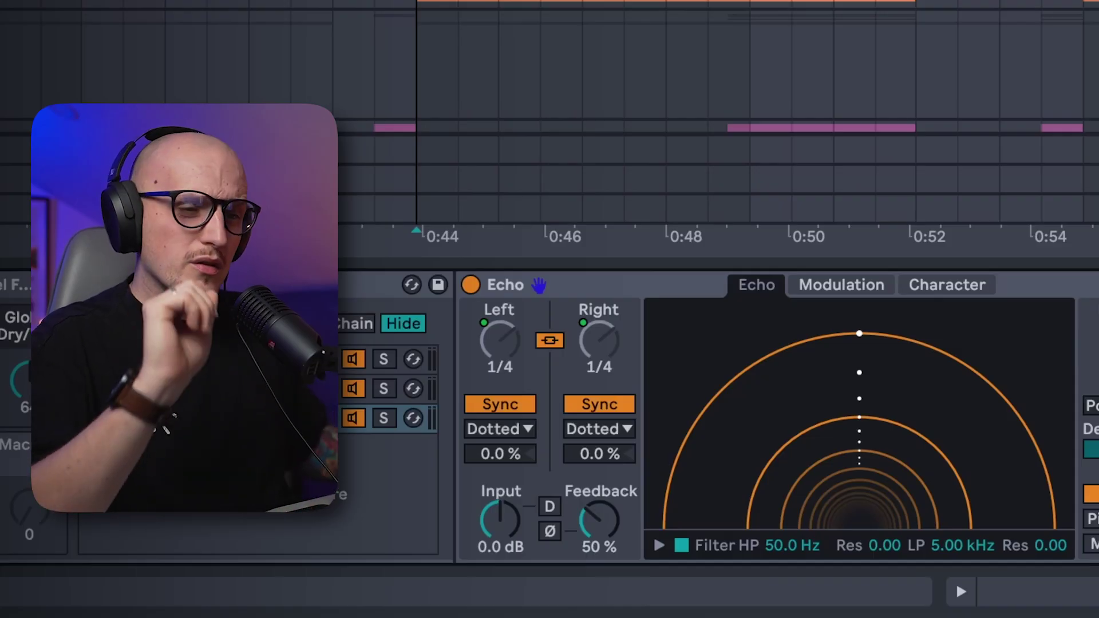
Step: Map Echo's left Sync switch to Macro 6 as L Sync, with its Min set to 0
{"action": "right_click", "coordinate": [514, 404]}
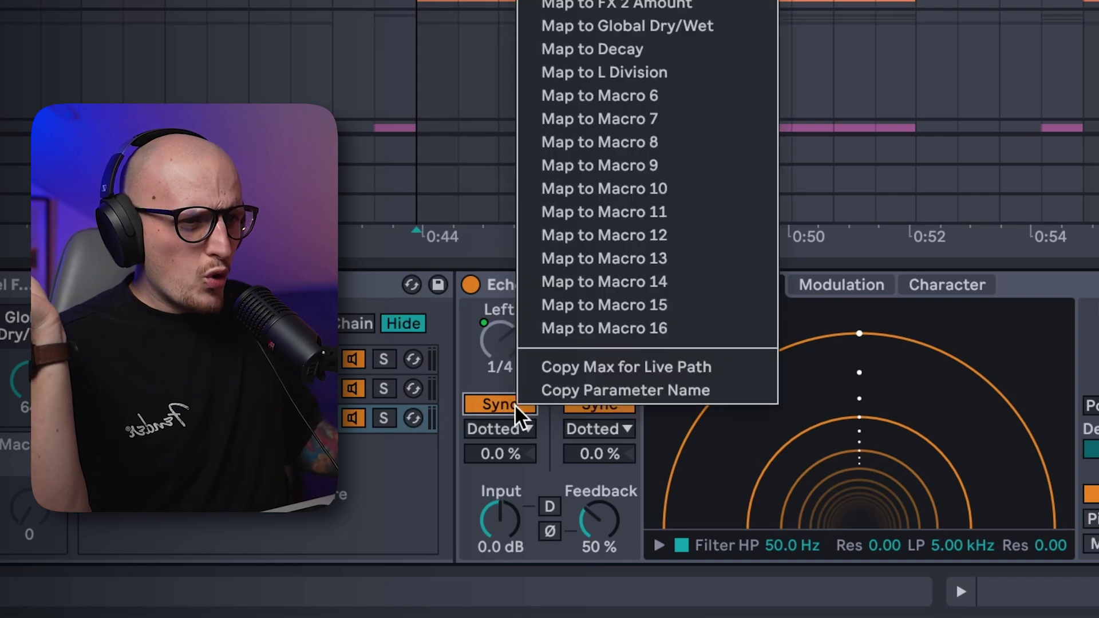
{"action": "left_click", "coordinate": [714, 101]}
{"action": "left_click_drag", "start_coordinate": [2, 464], "coordinate": [3, 481]}
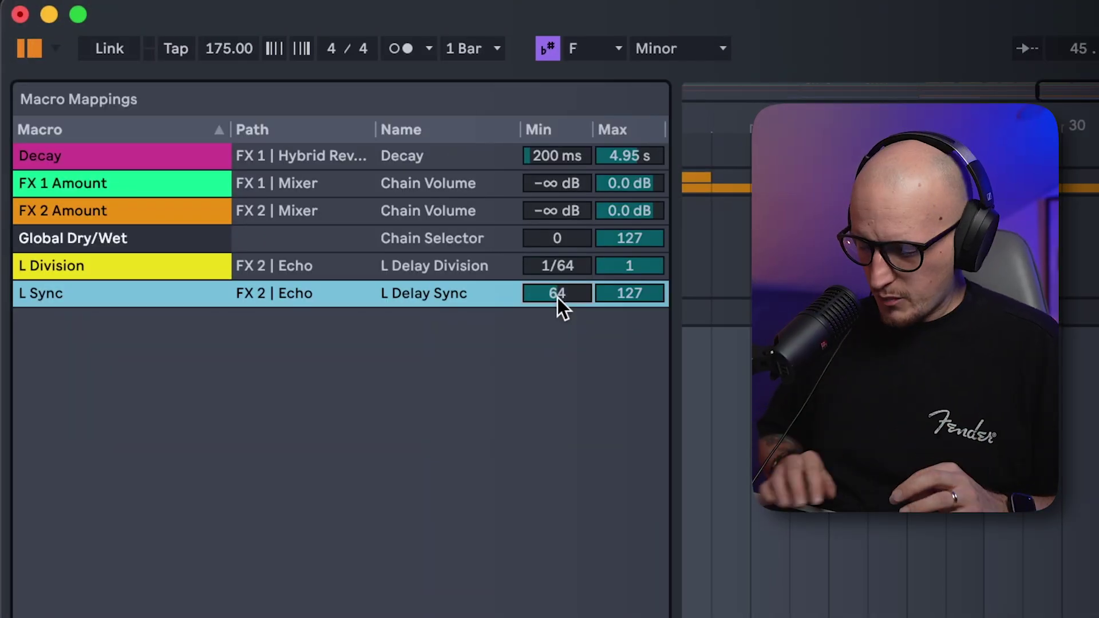
{"action": "type", "text": "0"}
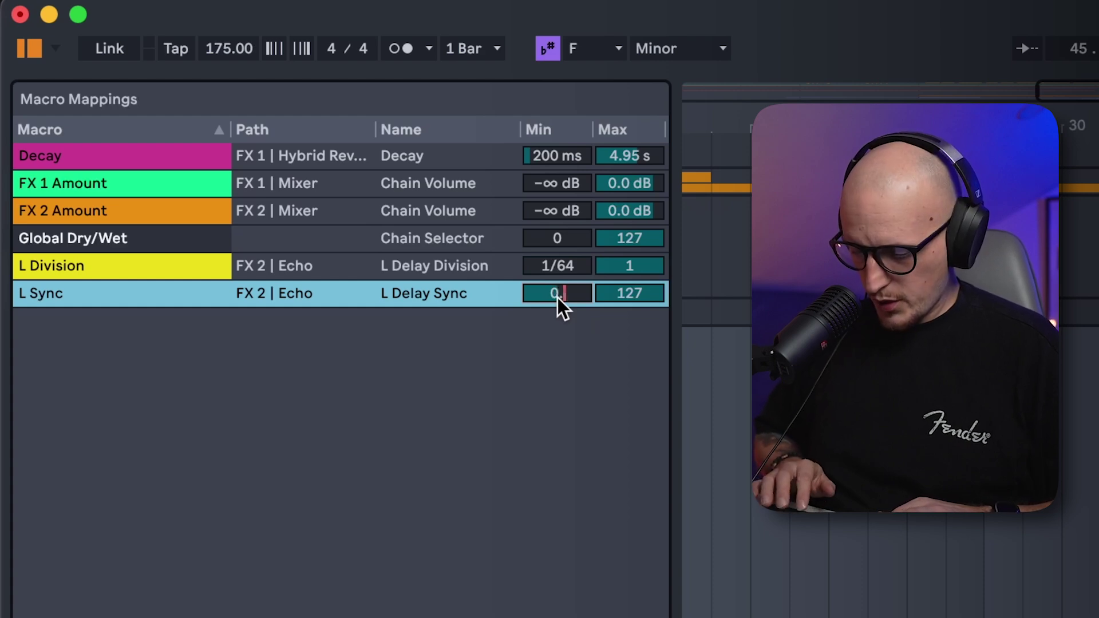
{"action": "type", "text": ".005"}
{"action": "key", "text": "Return"}
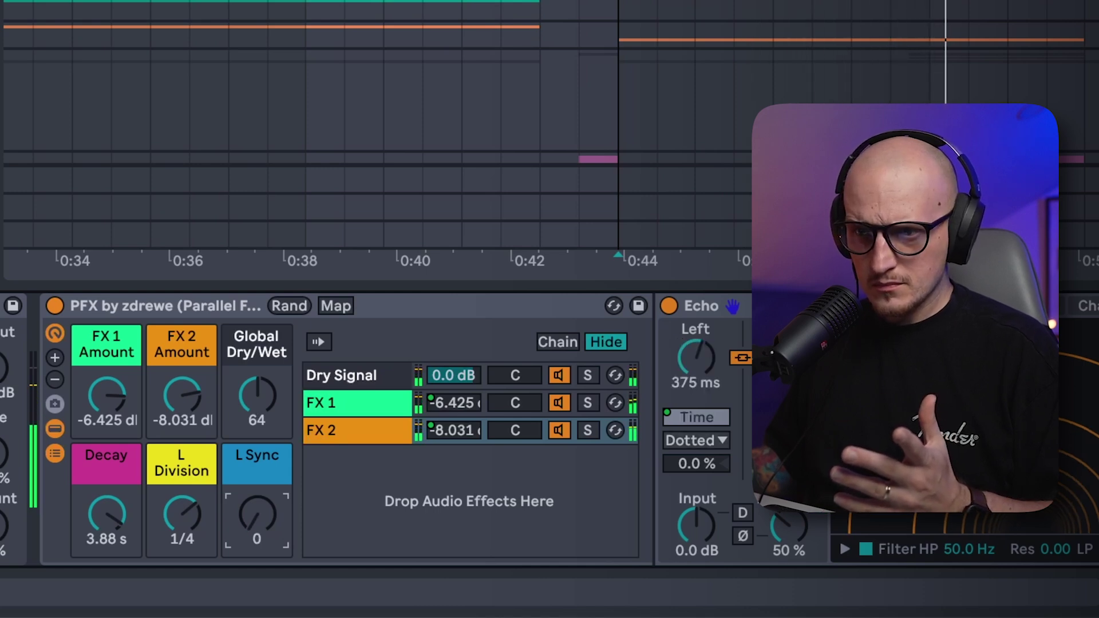
Step: Set L Sync to 0 for a free 375 ms delay, then add Auto Shift before the PFX rack
{"action": "left_click_drag", "start_coordinate": [265, 513], "coordinate": [266, 532]}
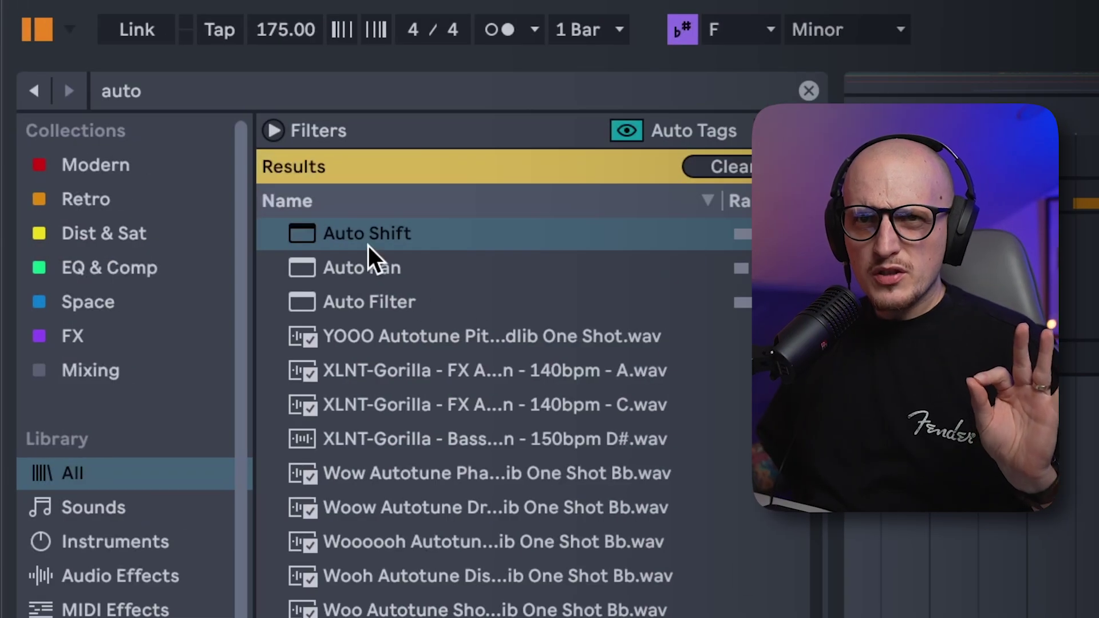
{"action": "left_click_drag", "start_coordinate": [371, 244], "coordinate": [441, 417]}
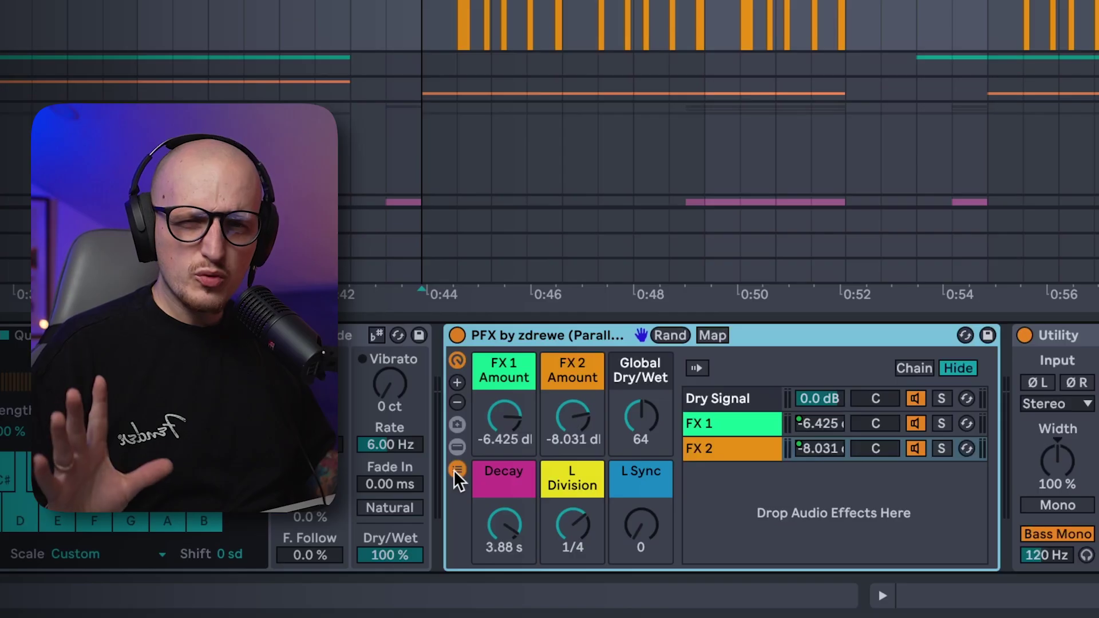
Step: Hide the PFX chain list and select Auto Shift together with the PFX rack for grouping
{"action": "left_click", "coordinate": [456, 471]}
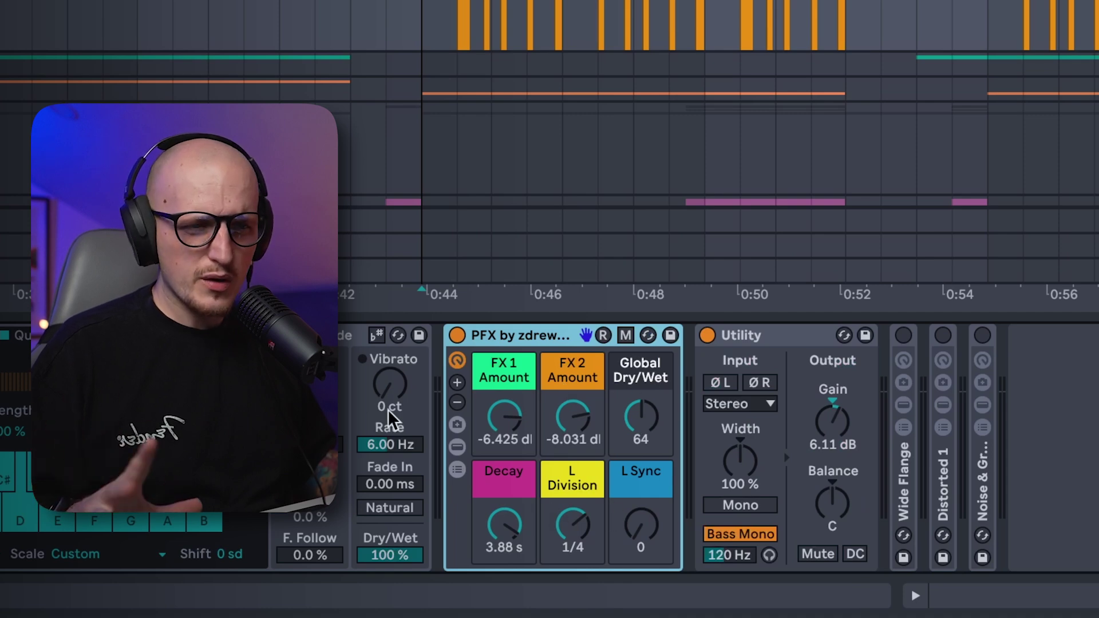
{"action": "left_click", "coordinate": [343, 337]}
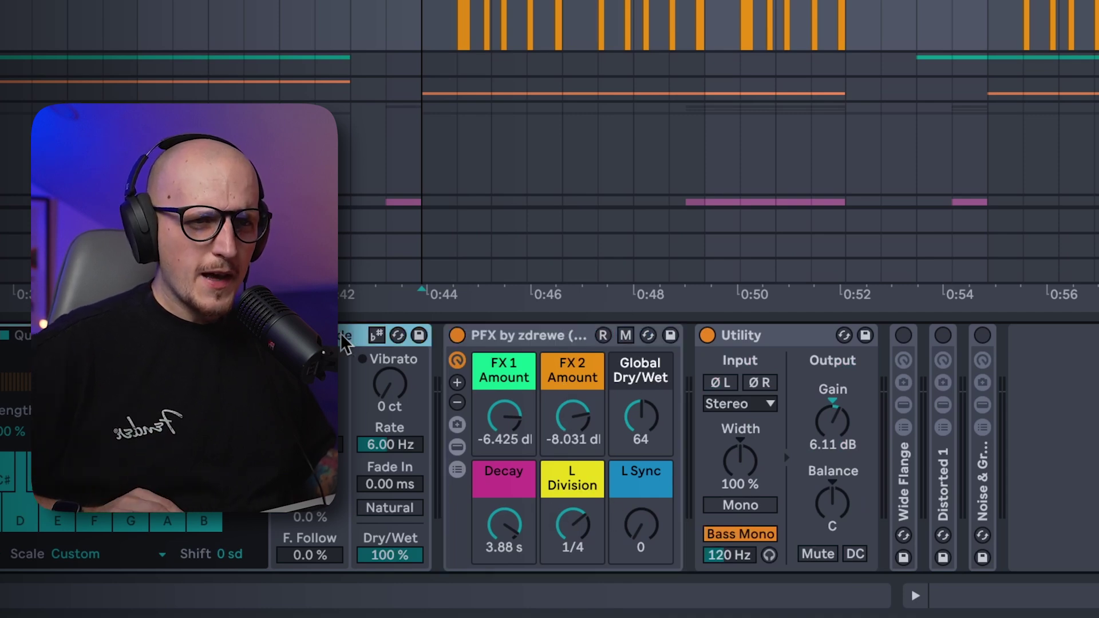
{"action": "left_click", "coordinate": [517, 335]}
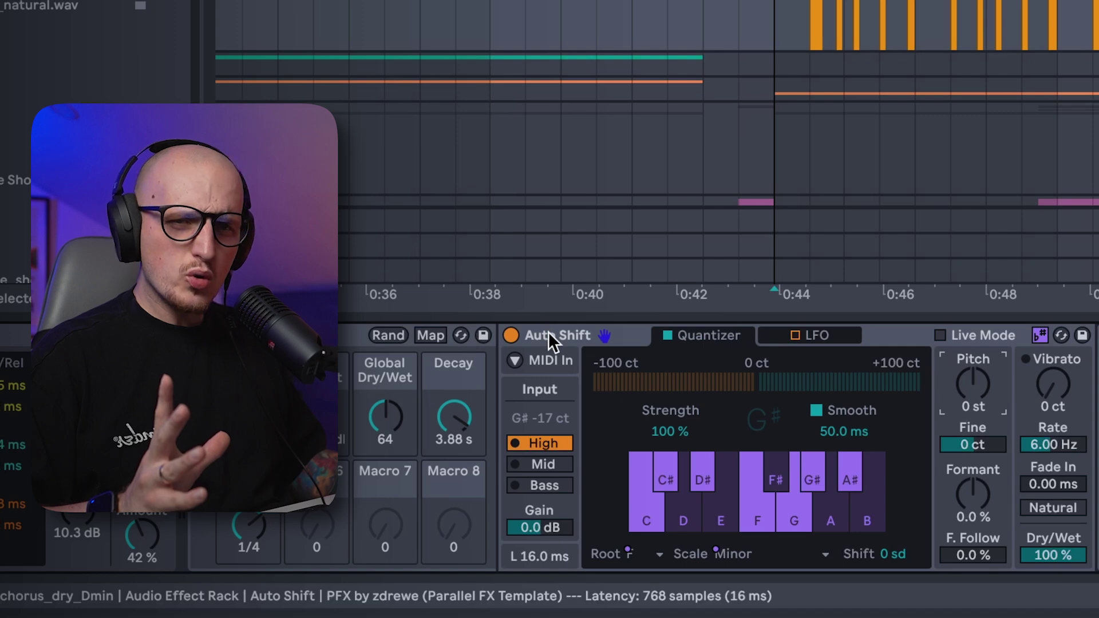
Step: Map Auto Shift's pitch to Macro 6 and formant to Macro 7, and set FX 2 Amount to -5.888 dB
{"action": "right_click", "coordinate": [967, 377]}
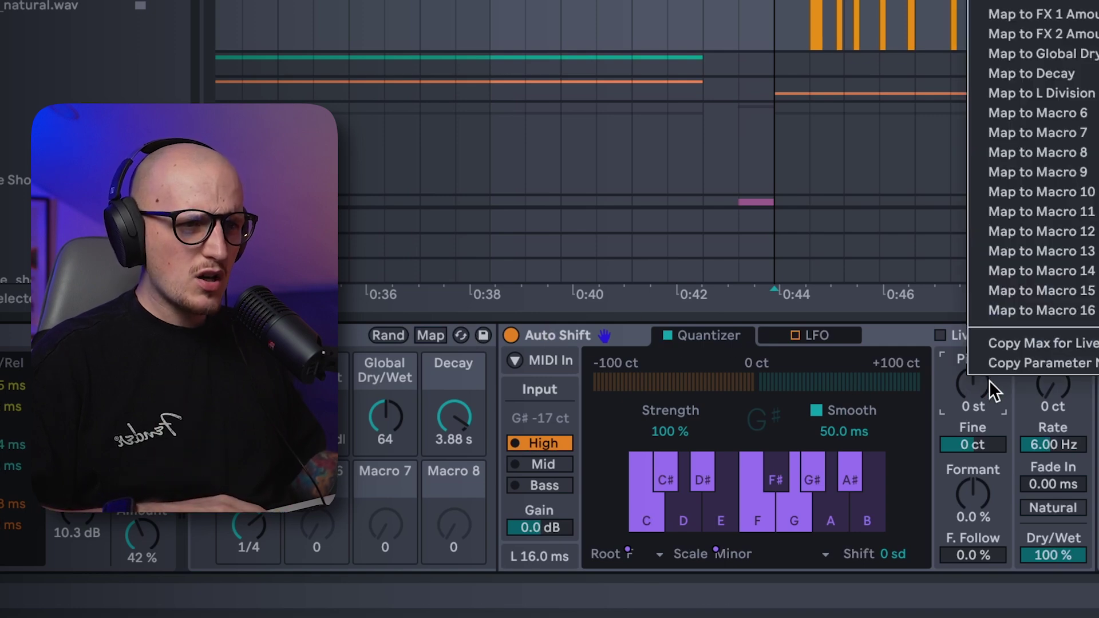
{"action": "left_click", "coordinate": [1037, 113]}
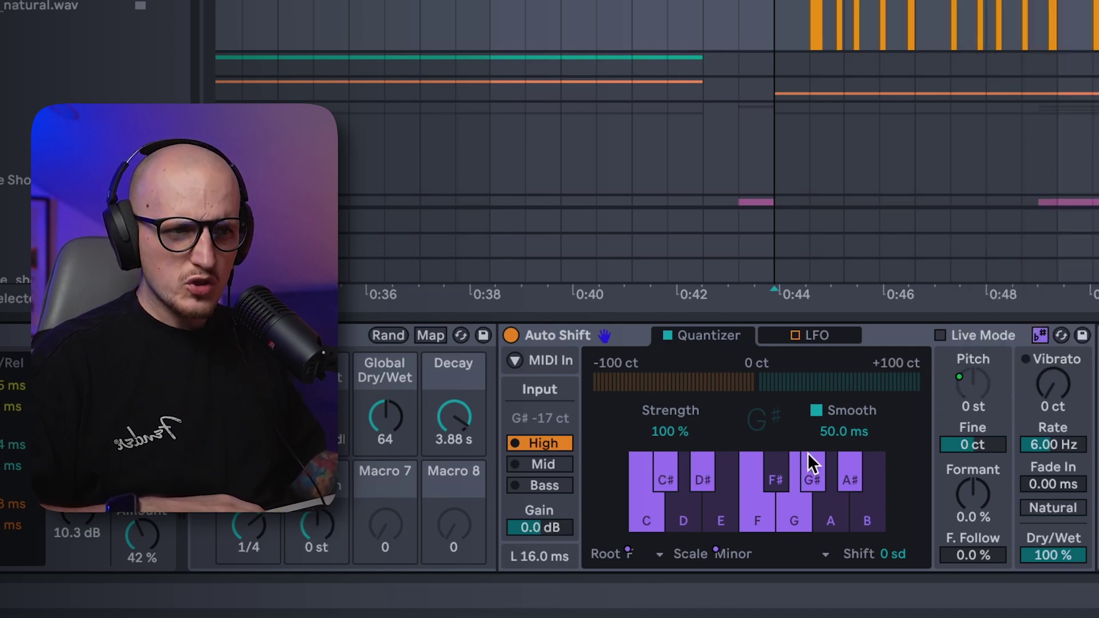
{"action": "right_click", "coordinate": [963, 497]}
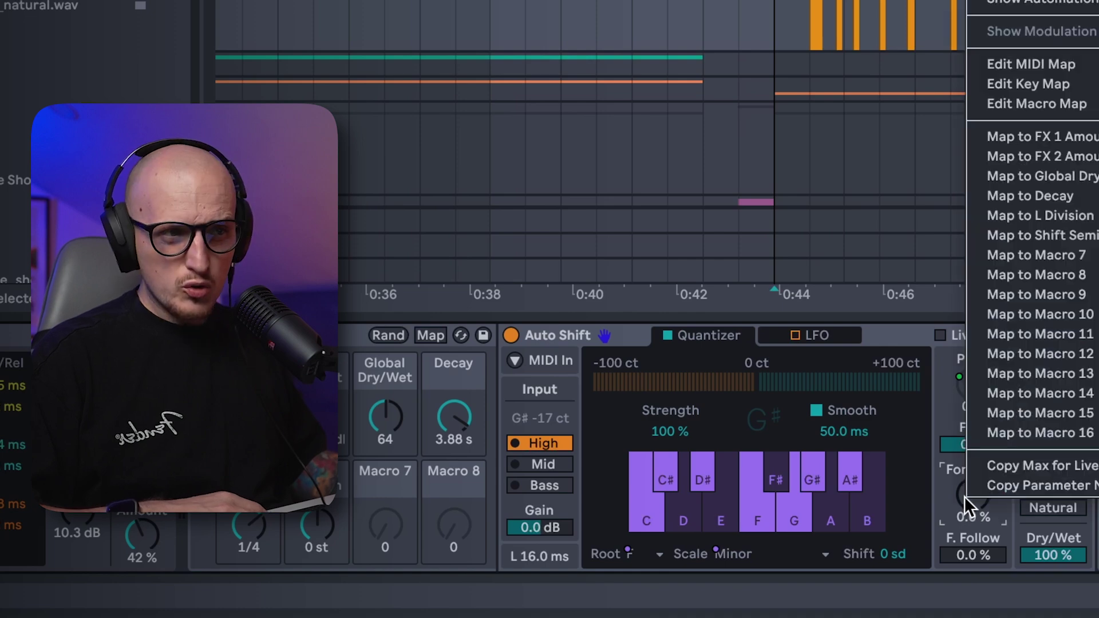
{"action": "left_click", "coordinate": [1036, 254]}
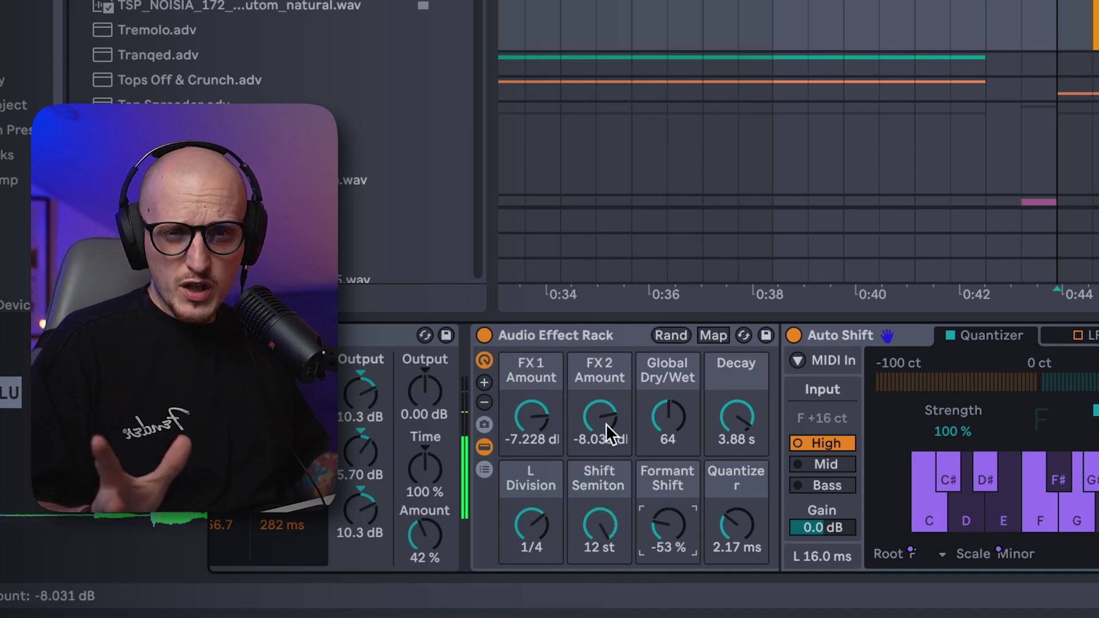
{"action": "mouse_move", "coordinate": [596, 405]}
{"action": "left_mouse_down"}
{"action": "mouse_move", "coordinate": [596, 421]}
{"action": "mouse_move", "coordinate": [598, 406]}
{"action": "left_mouse_up"}
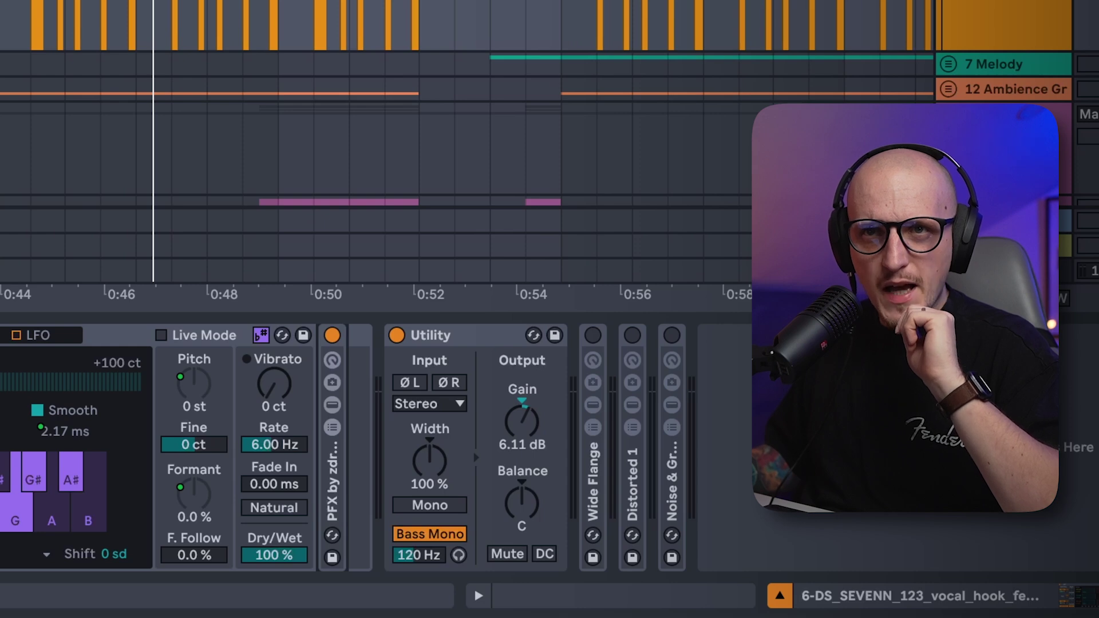
Step: Insert the MFX rack after Auto Shift and inspect its FX Slot 1 and Dry Signal chains
{"action": "left_click_drag", "start_coordinate": [2, 344], "coordinate": [273, 422]}
{"action": "scroll", "coordinate": [411, 437], "scroll_direction": "down", "scroll_amount": 3}
{"action": "scroll", "coordinate": [408, 437], "scroll_direction": "up", "scroll_amount": 3}
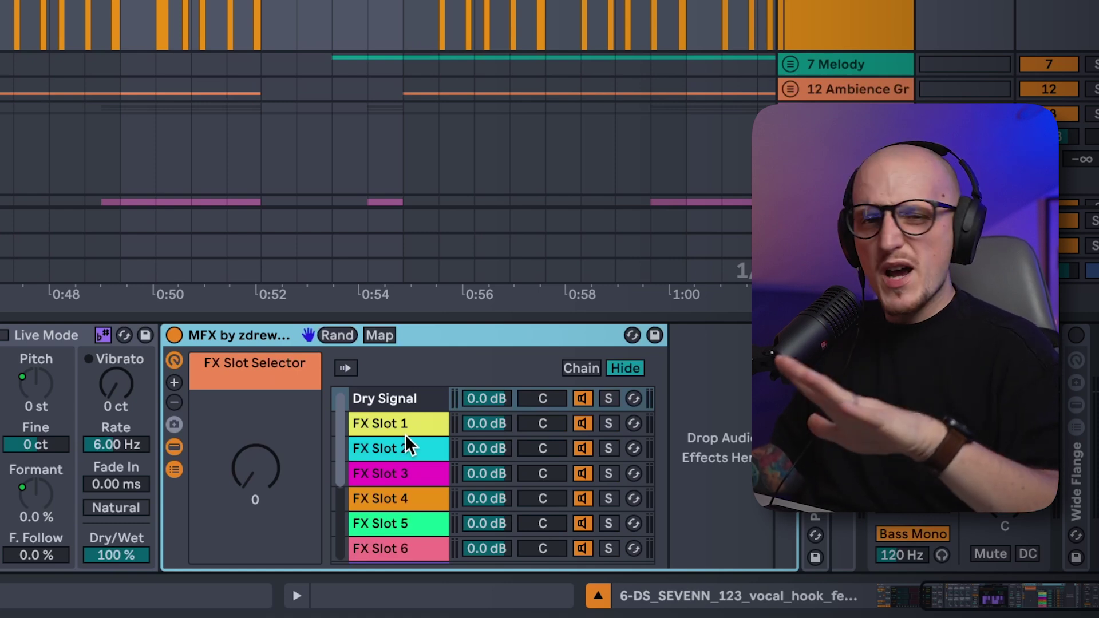
{"action": "left_click", "coordinate": [392, 417]}
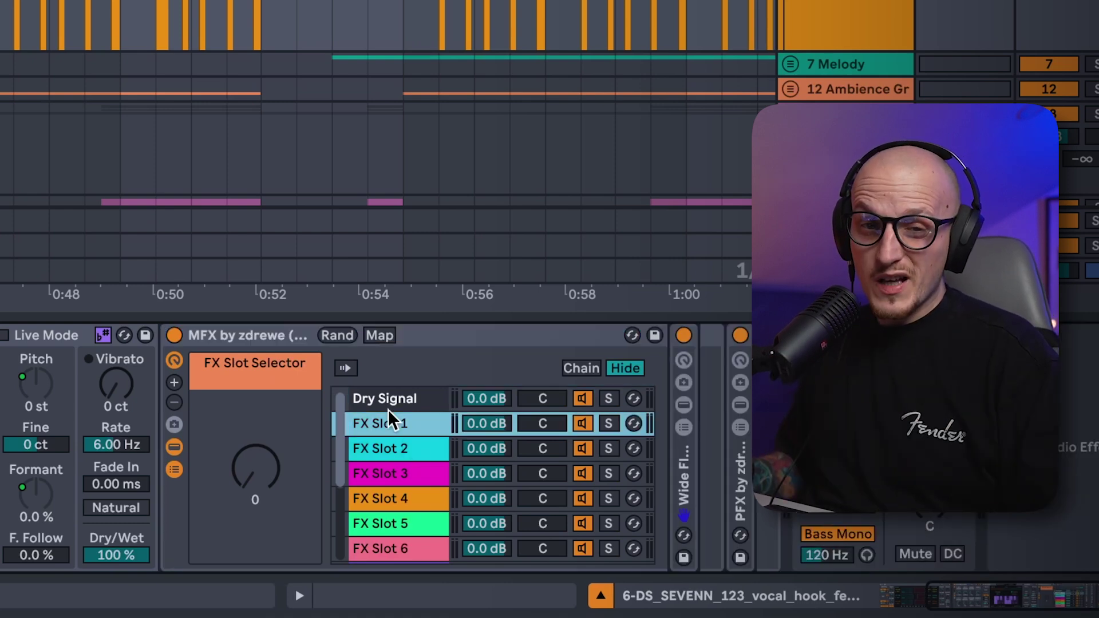
{"action": "left_click", "coordinate": [388, 400]}
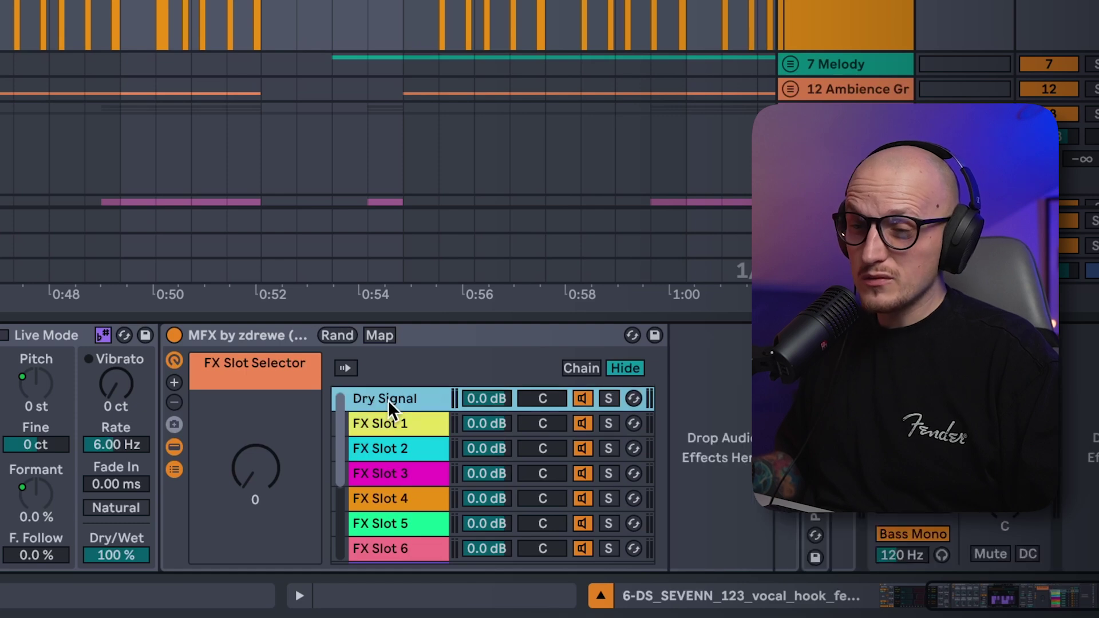
Step: Start playback and turn up FX Slot Selector to audition different effect slots
{"action": "left_click", "coordinate": [246, 476]}
{"action": "key", "text": "space"}
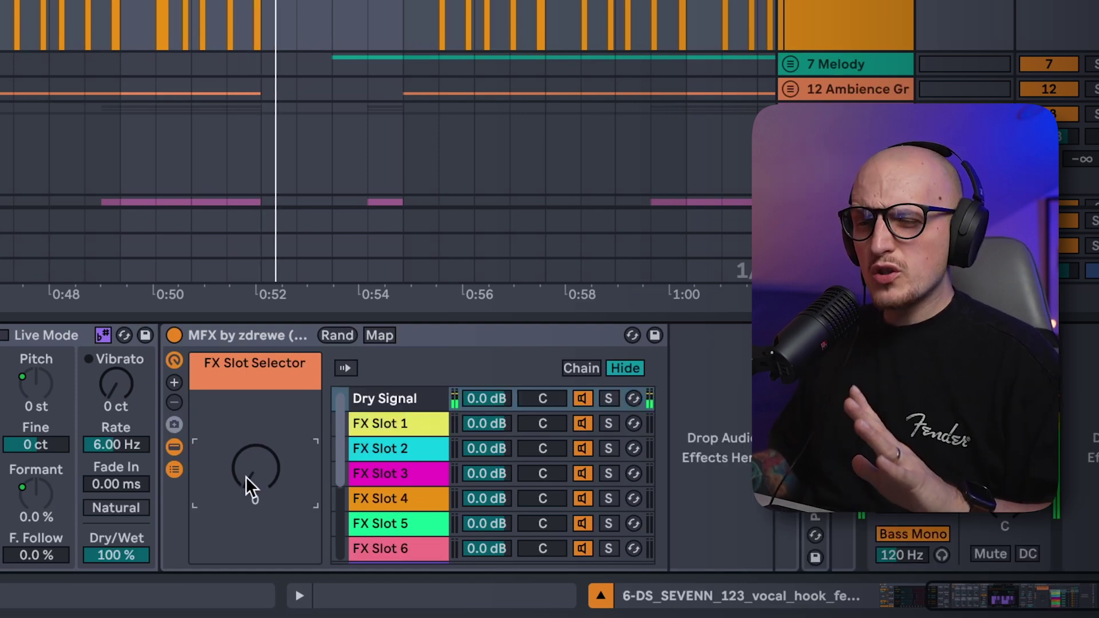
{"action": "left_click_drag", "start_coordinate": [246, 473], "coordinate": [246, 449]}
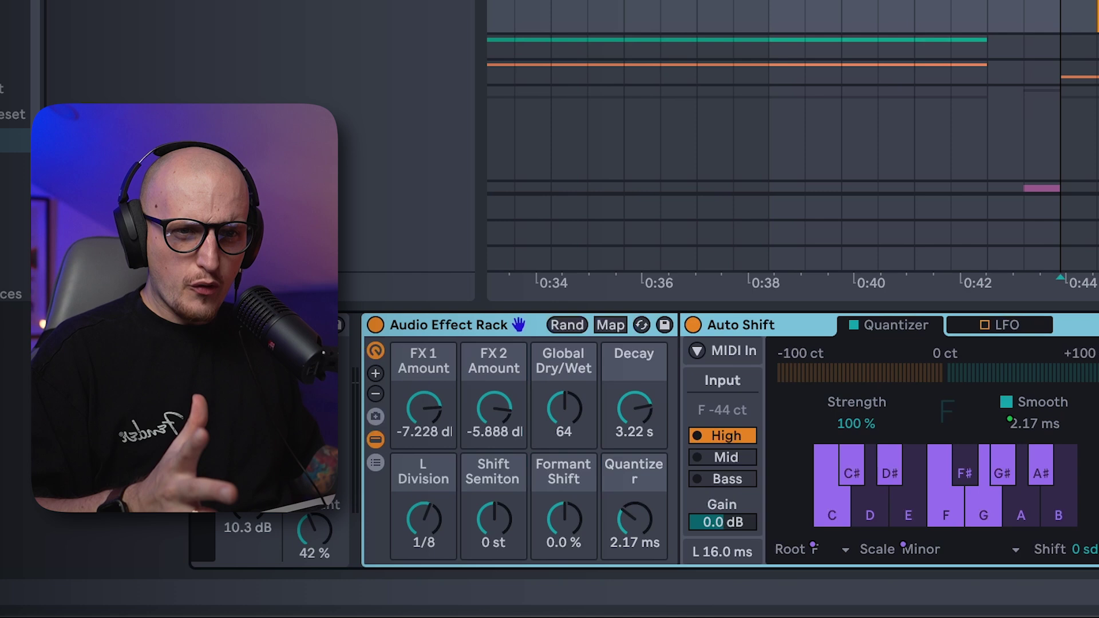
Step: Show the macro variations, add two more macros, and map the FX Slot Selector to Macro 9
{"action": "left_click", "coordinate": [373, 422]}
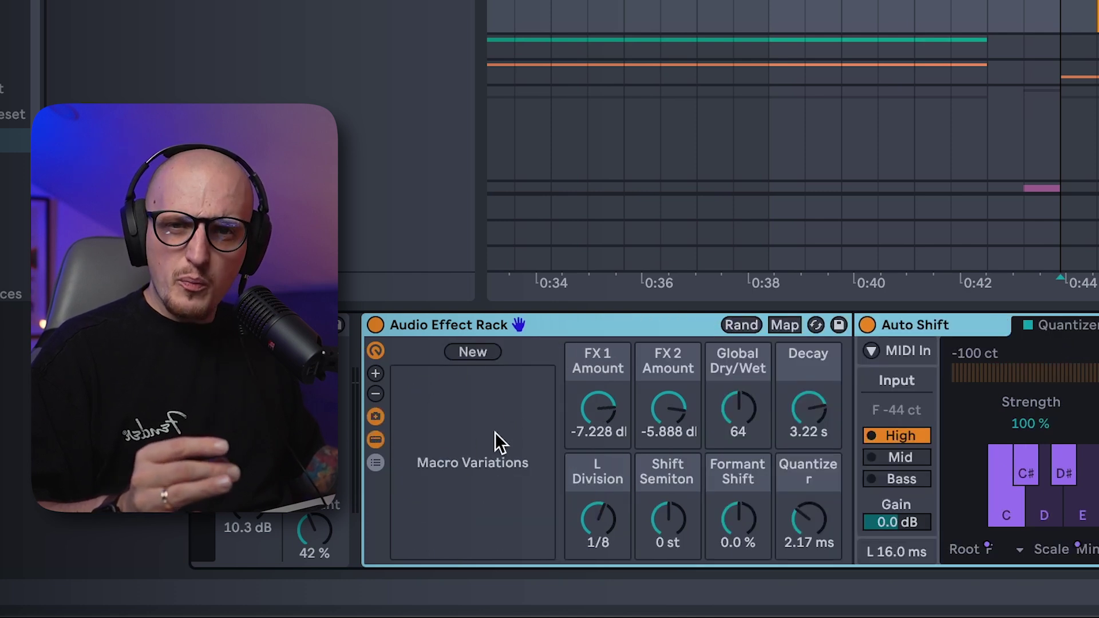
{"action": "left_click", "coordinate": [375, 373]}
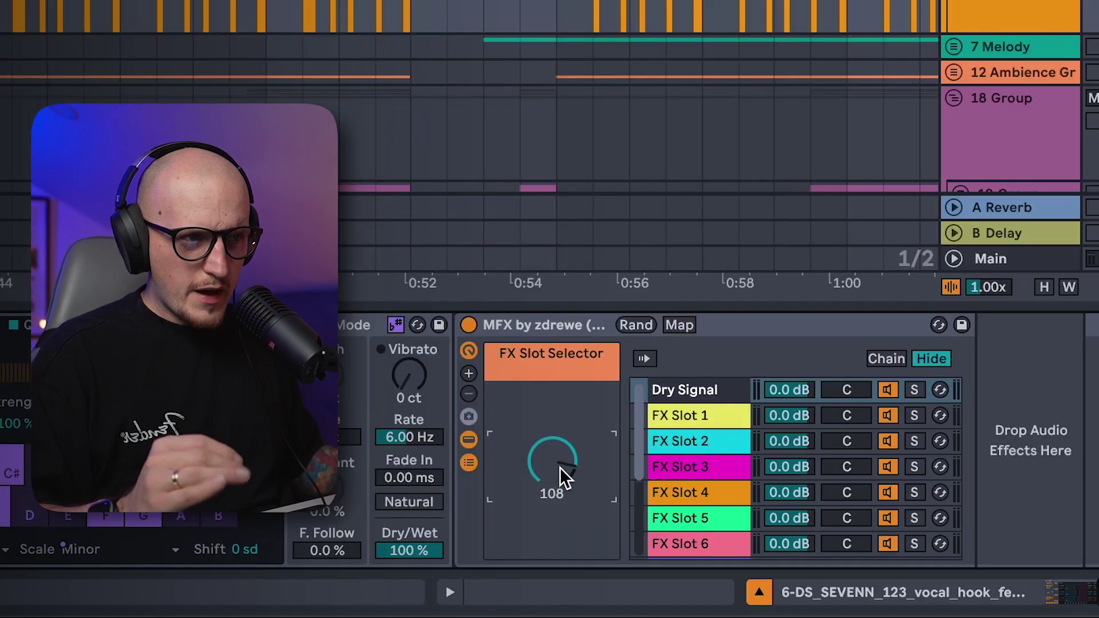
{"action": "right_click", "coordinate": [559, 467]}
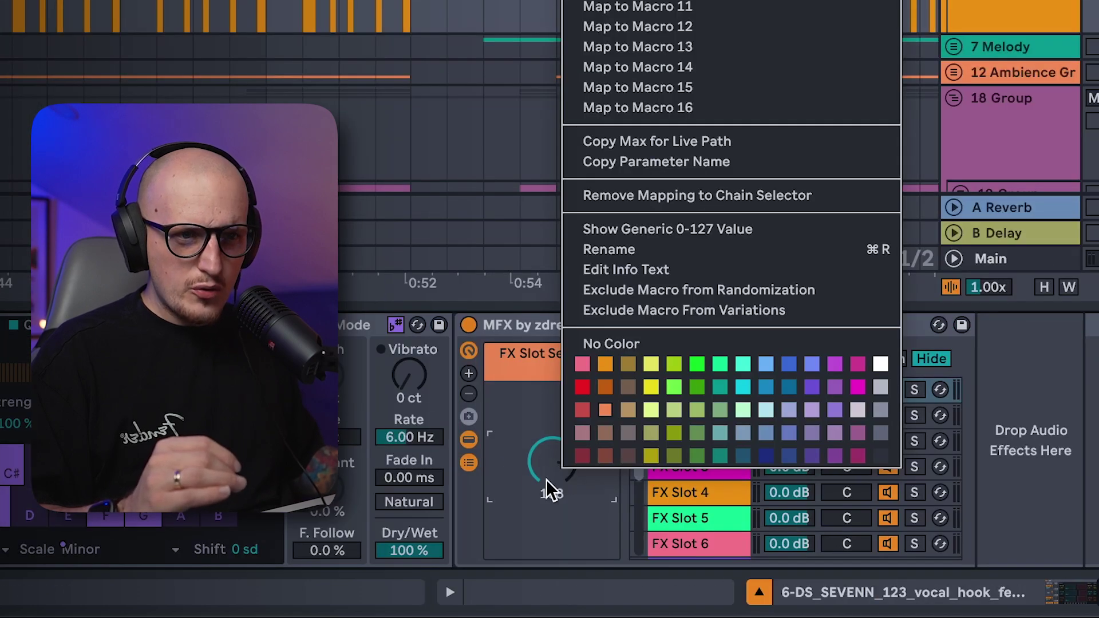
{"action": "left_click", "coordinate": [637, 1]}
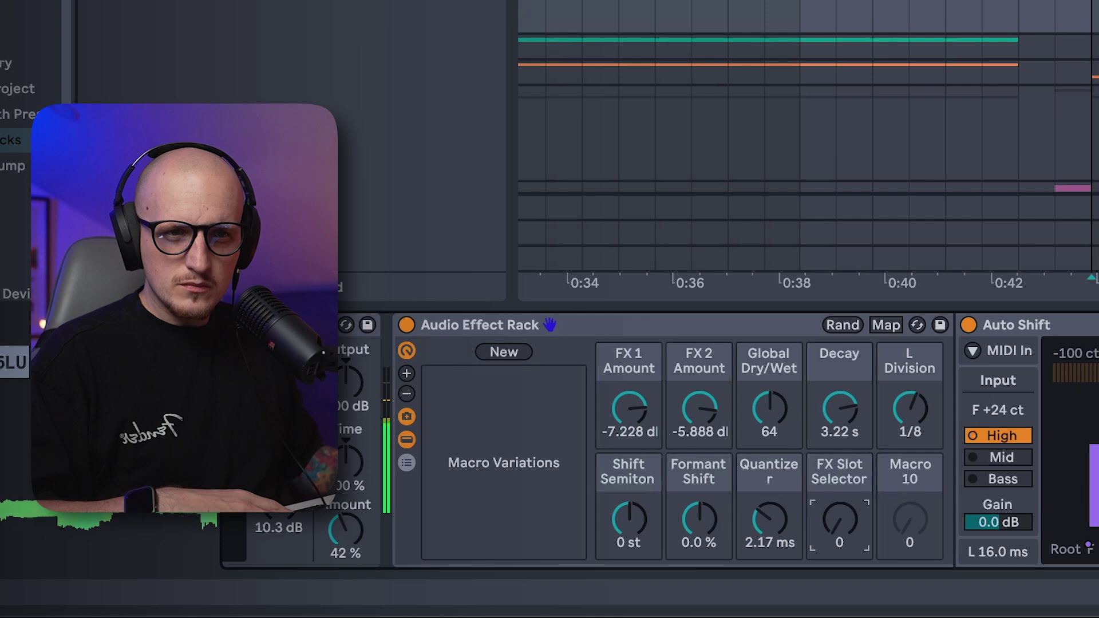
Step: Store the current macro settings as a variation named DRY
{"action": "left_click", "coordinate": [503, 353]}
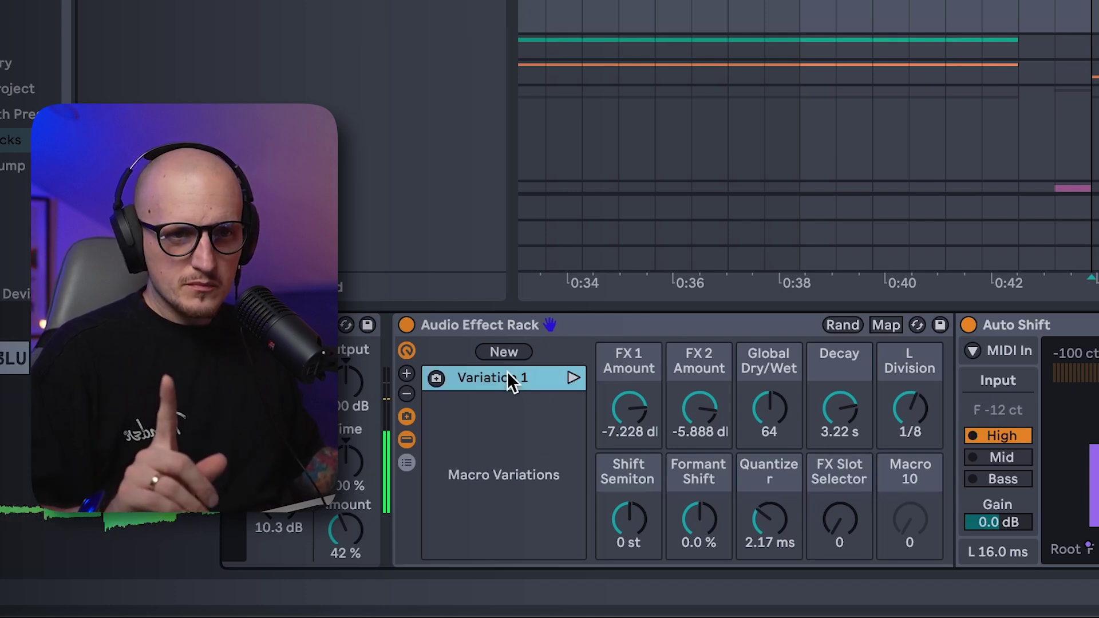
{"action": "key", "text": "ctrl+r"}
{"action": "type", "text": "DRY"}
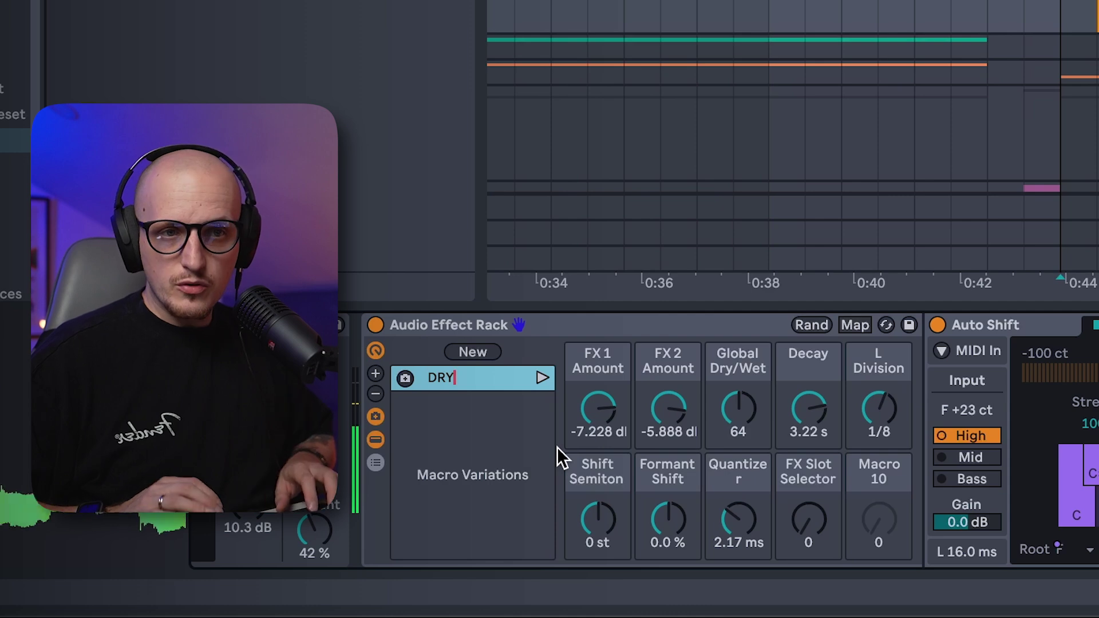
{"action": "key", "text": "Return"}
Step: Set the FX Slot Selector macro to 12 and store it as a new variation named fx1
{"action": "left_click", "coordinate": [795, 523]}
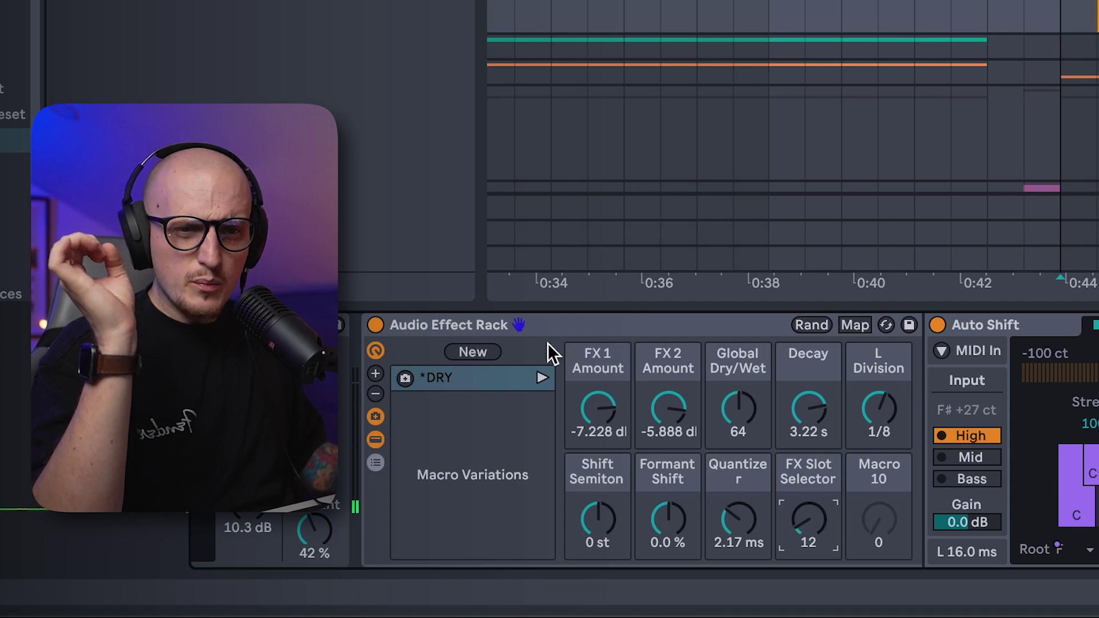
{"action": "left_click", "coordinate": [482, 356]}
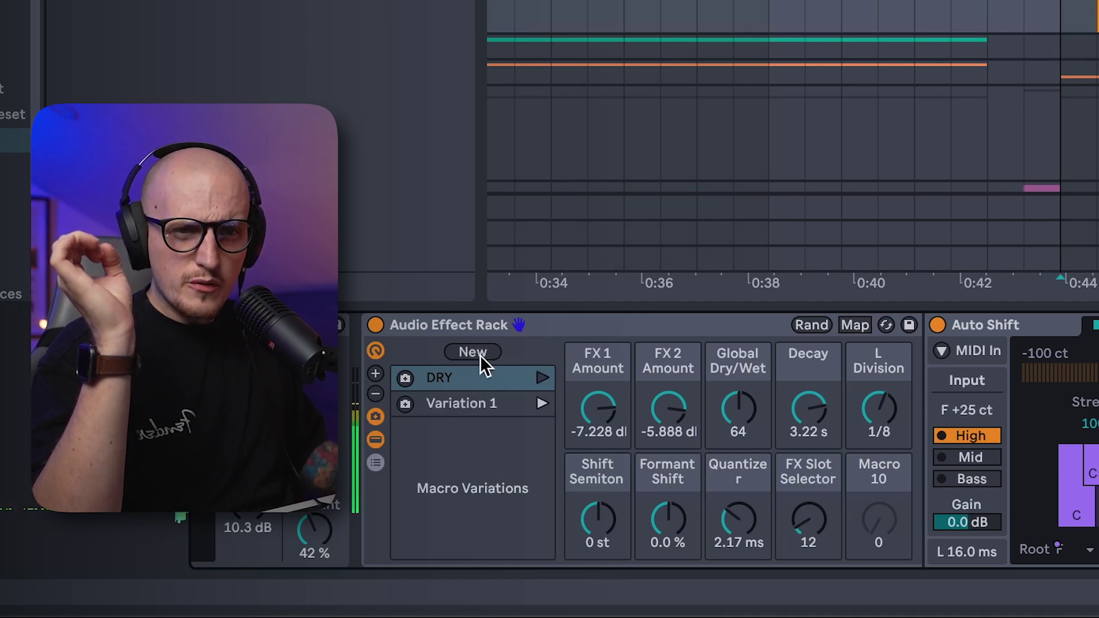
{"action": "right_click", "coordinate": [481, 402]}
{"action": "left_click", "coordinate": [555, 462]}
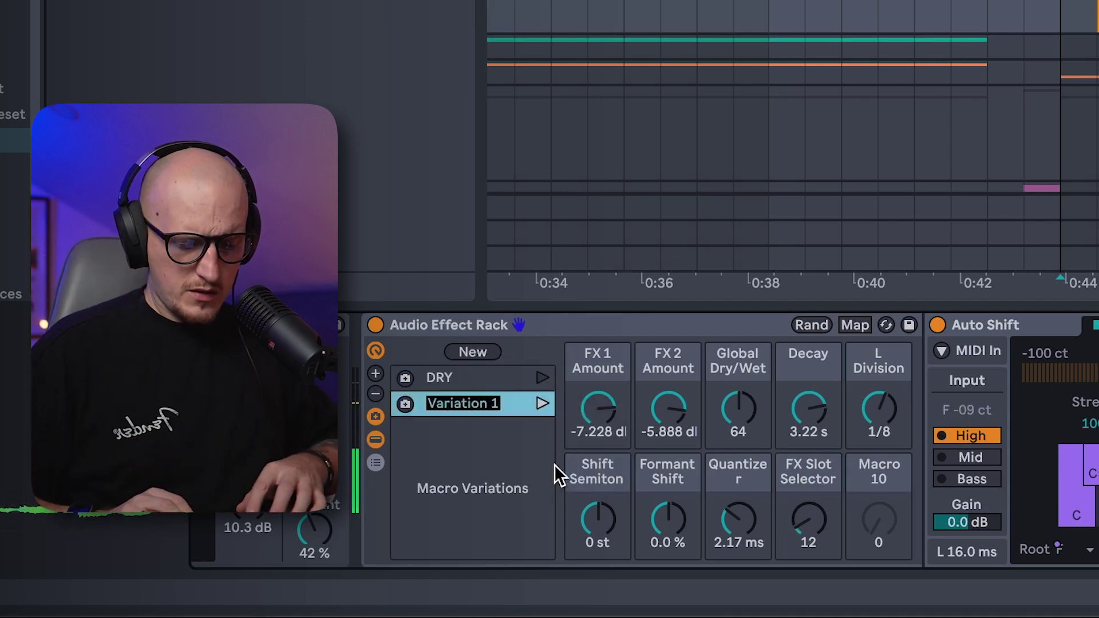
{"action": "type", "text": "fx1"}
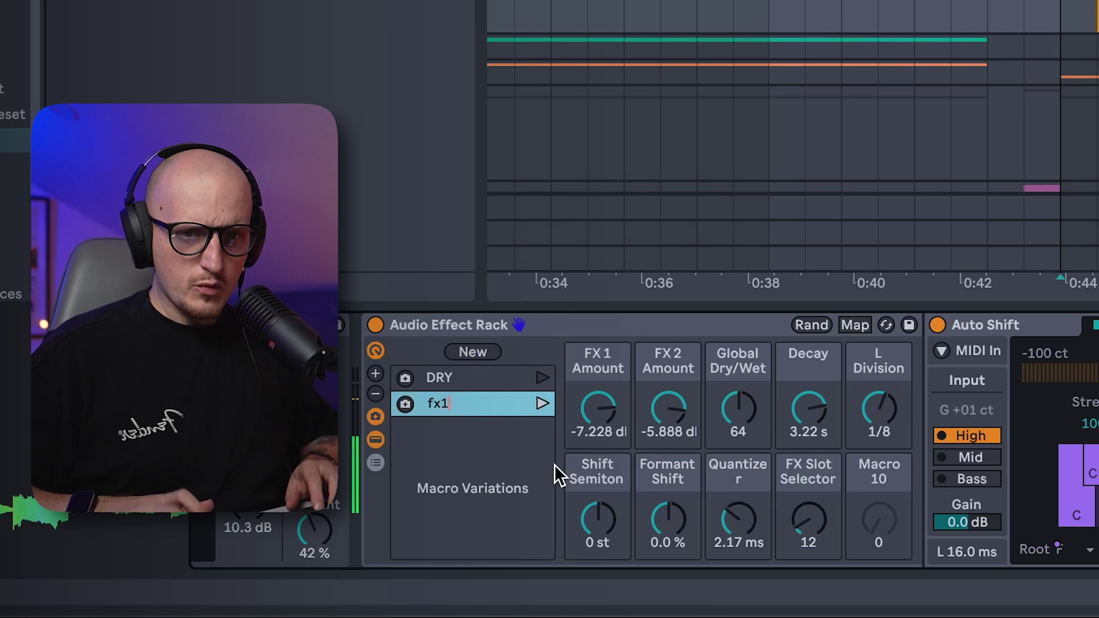
{"action": "key", "text": "Return"}
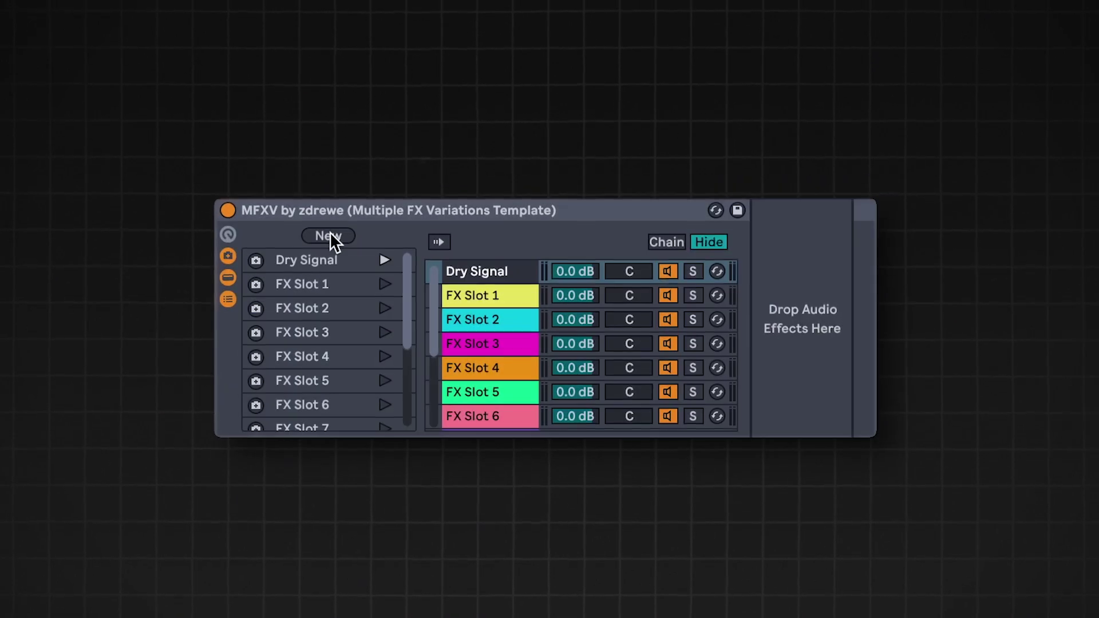
Step: Select the Vocal Chops Booster rack and recall its Trippy macro variation
{"action": "left_click", "coordinate": [351, 204]}
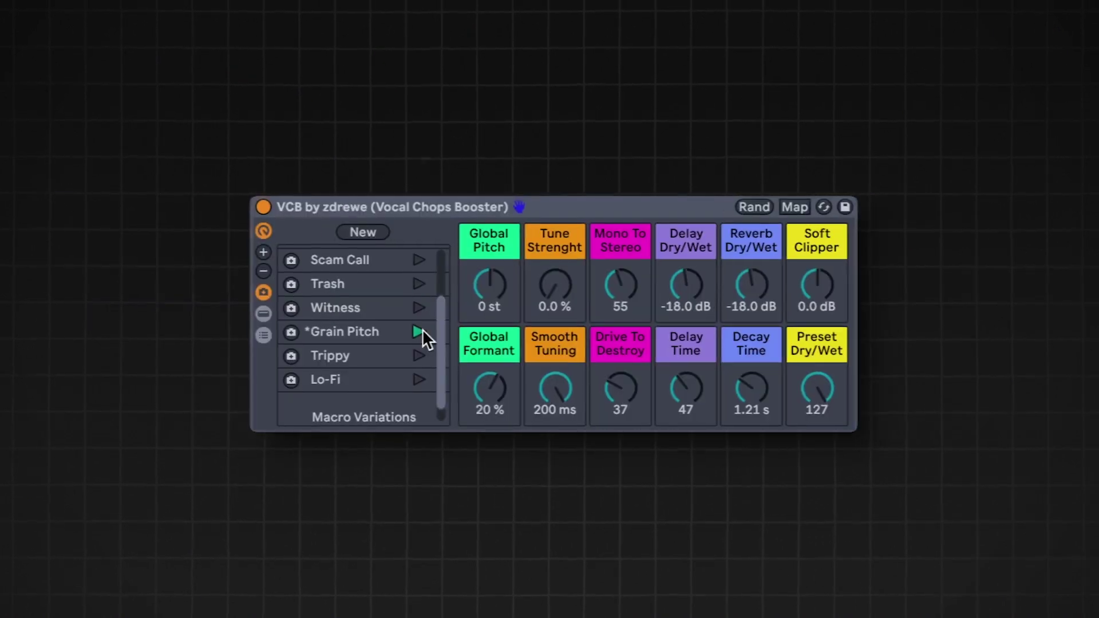
{"action": "left_click", "coordinate": [412, 350]}
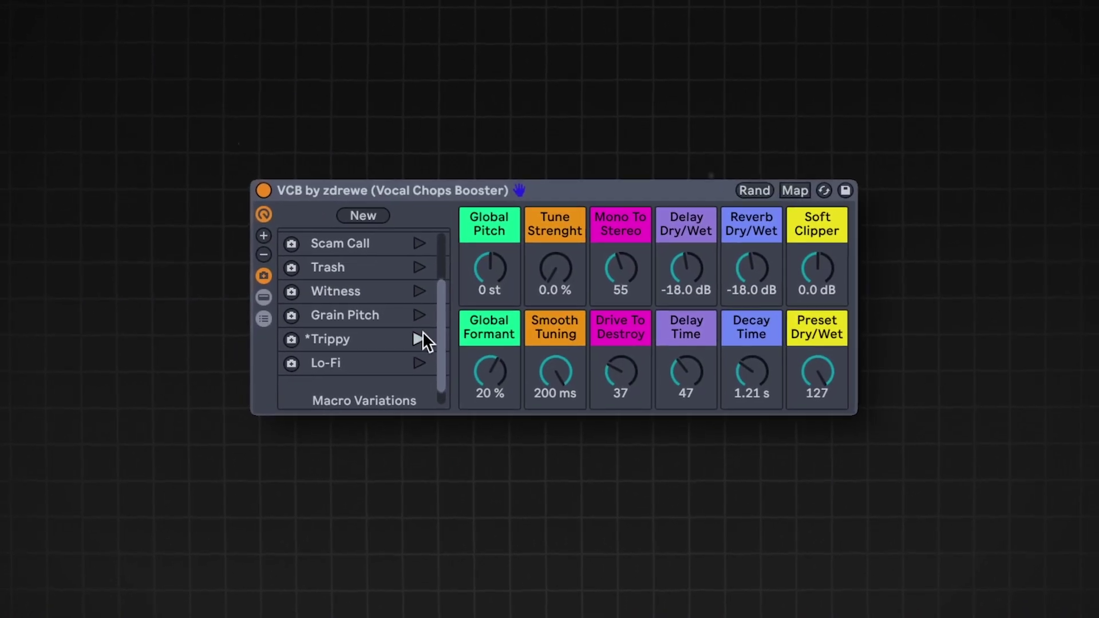
{"action": "left_click_drag", "start_coordinate": [441, 317], "coordinate": [431, 245]}
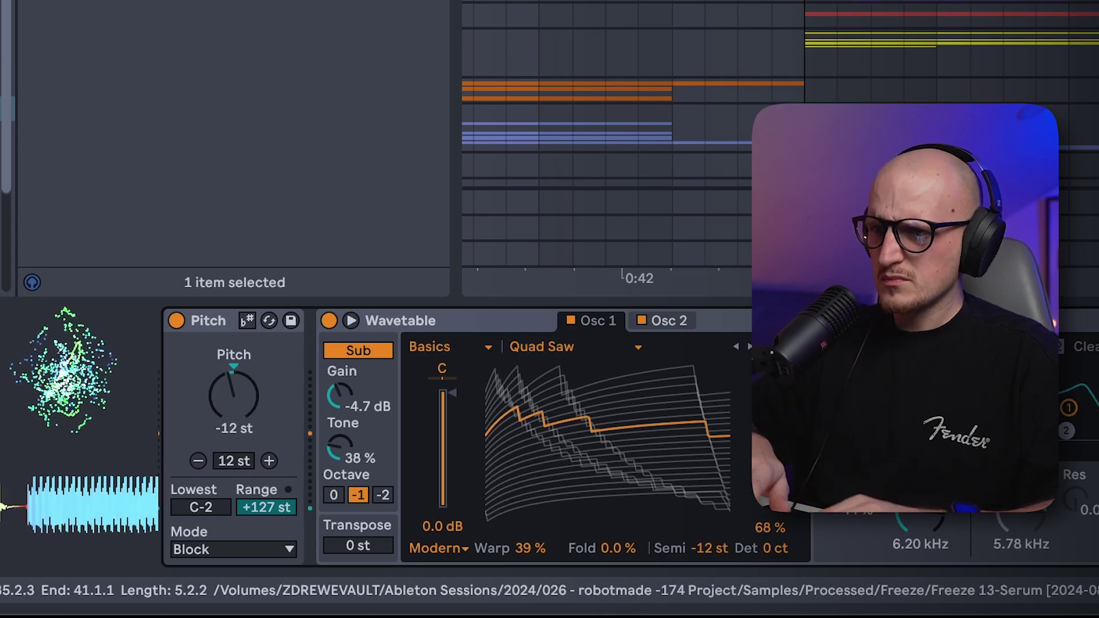
Step: Stop playback, group Wavetable into an Instrument Rack, and map oscillator 2 position (64%) to Macro 1
{"action": "key", "text": "space"}
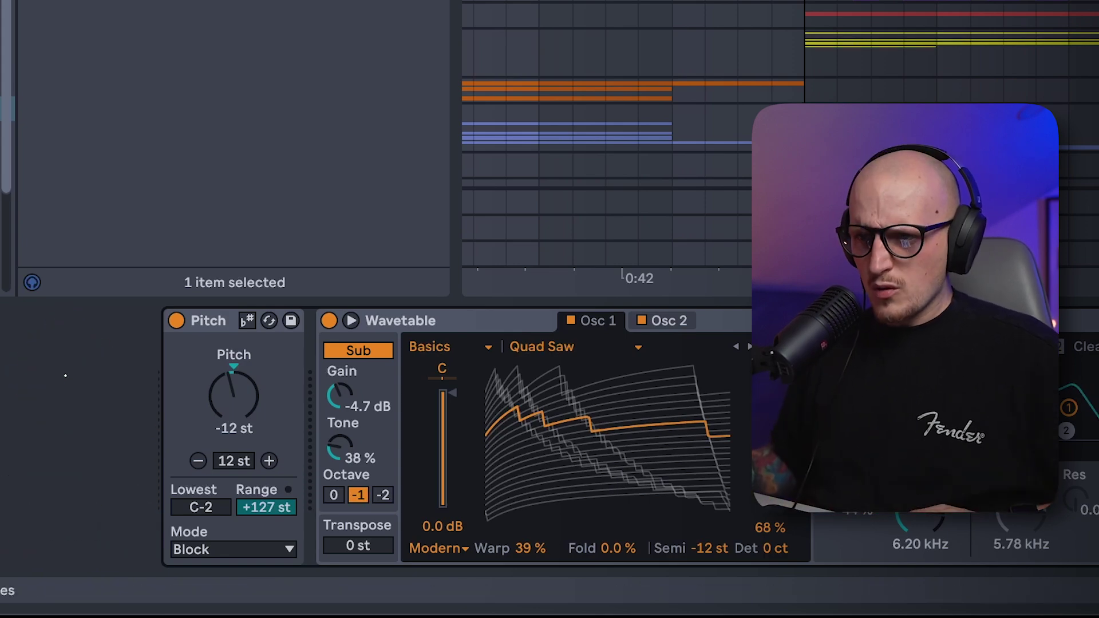
{"action": "key", "text": "ctrl+g"}
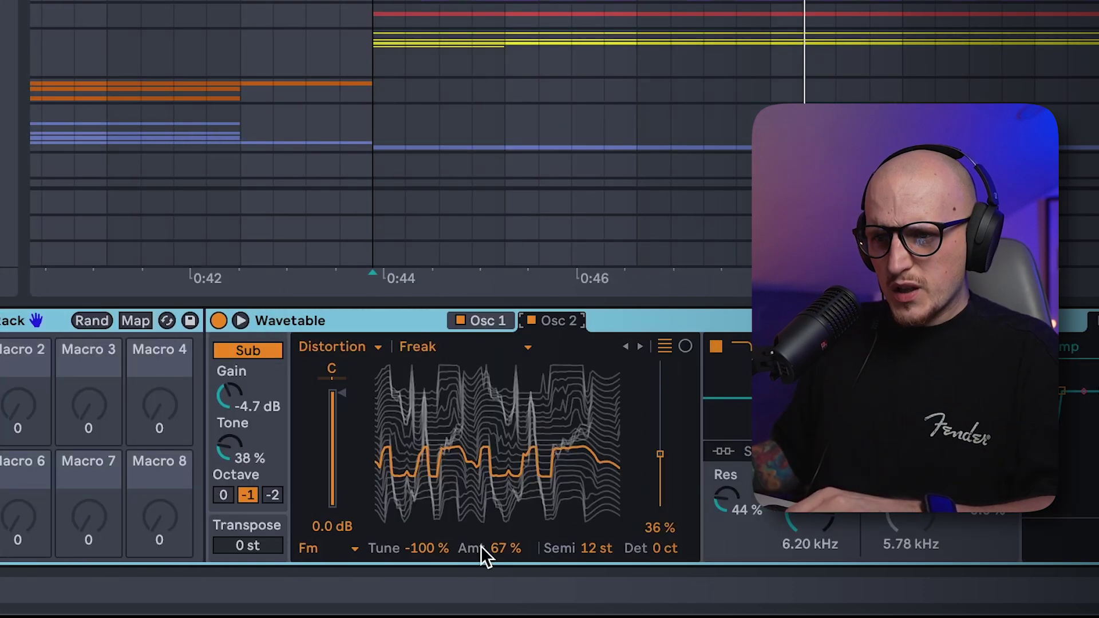
{"action": "mouse_move", "coordinate": [659, 455]}
{"action": "left_mouse_down"}
{"action": "mouse_move", "coordinate": [660, 413]}
{"action": "mouse_move", "coordinate": [660, 446]}
{"action": "left_mouse_up"}
{"action": "right_click", "coordinate": [659, 446]}
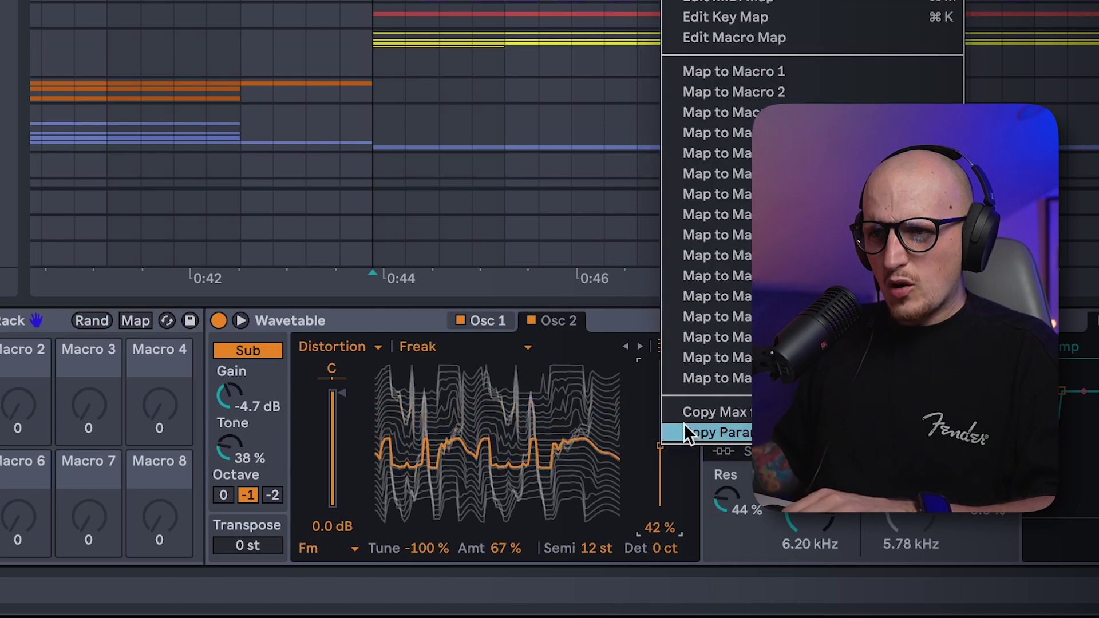
{"action": "left_click", "coordinate": [810, 77]}
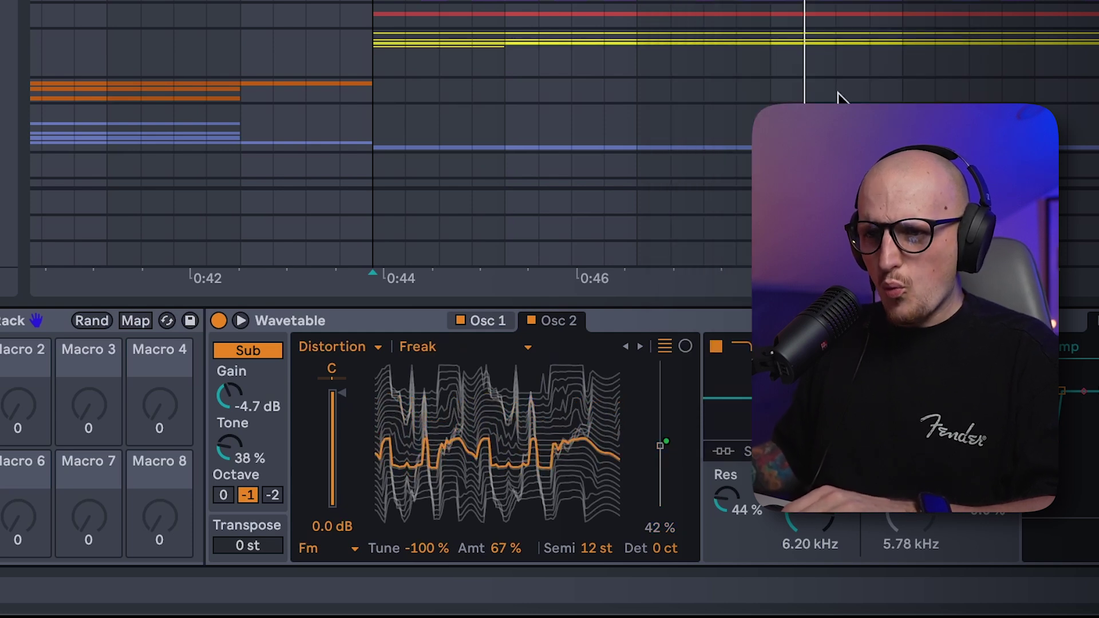
Step: Map oscillator 2 FM (about 85%), Roar's Stage 2 shaper bias and oscillator 1 FM to Macros 2–4
{"action": "left_click_drag", "start_coordinate": [505, 548], "coordinate": [505, 539]}
{"action": "right_click", "coordinate": [508, 546]}
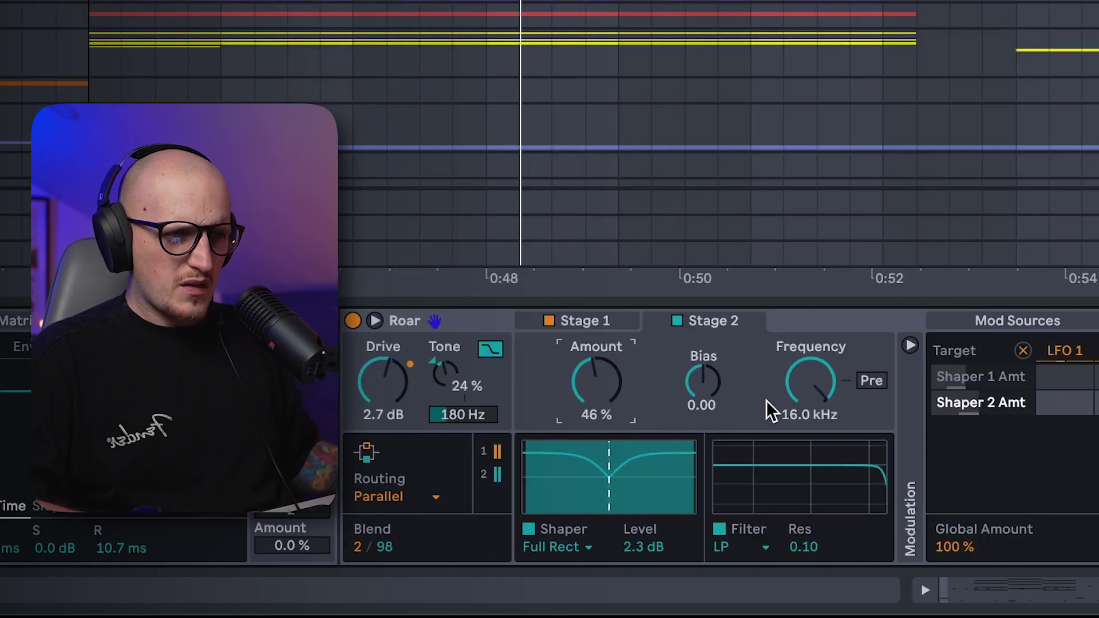
{"action": "left_click", "coordinate": [703, 382]}
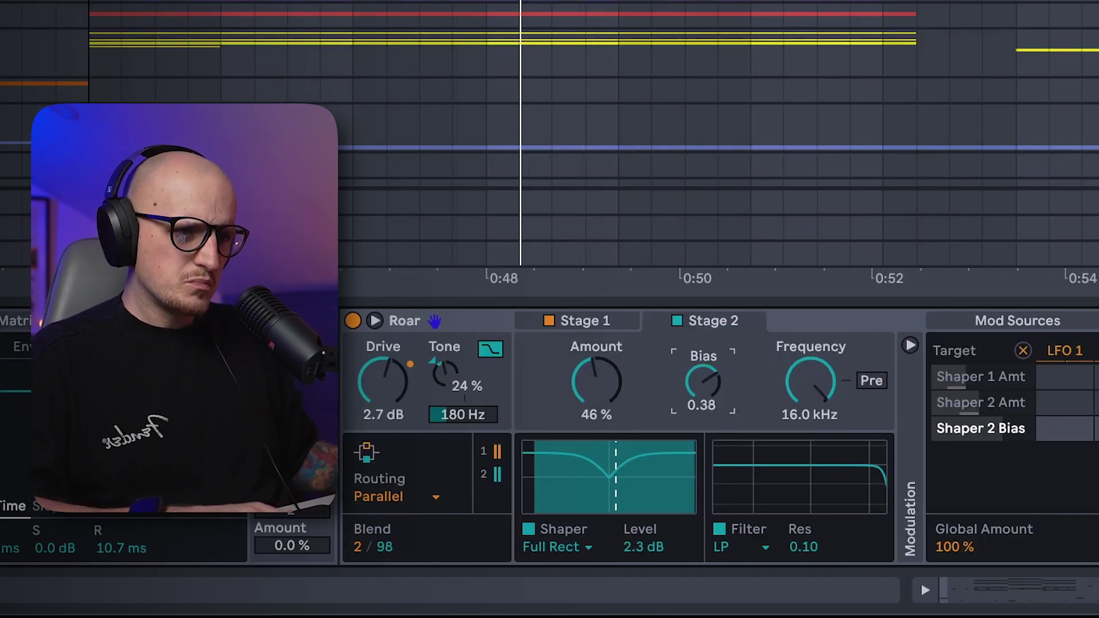
{"action": "right_click", "coordinate": [704, 382]}
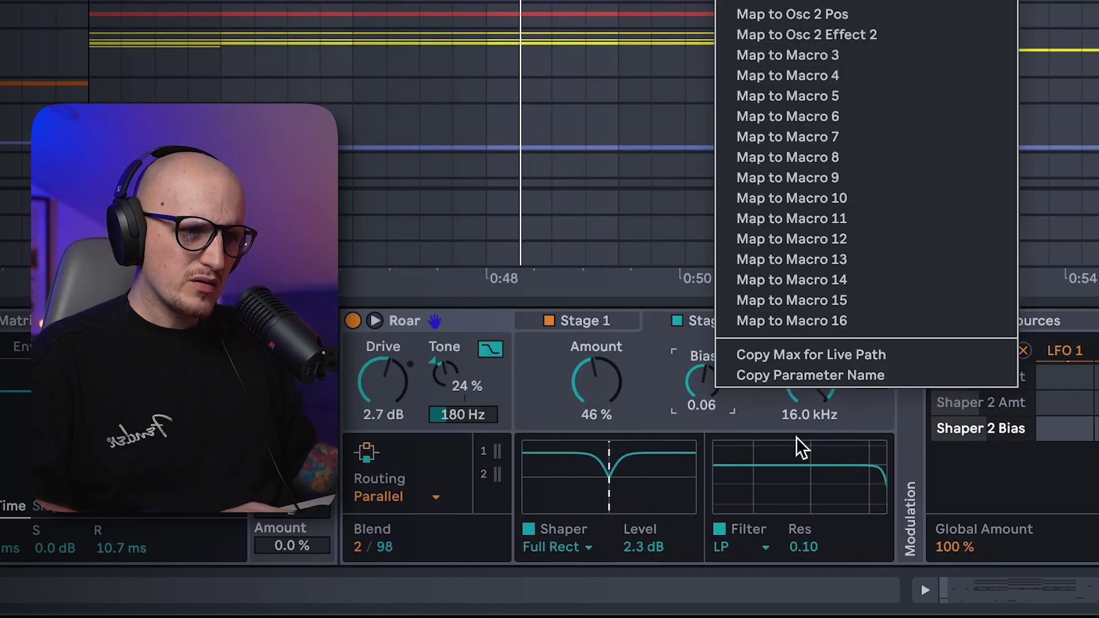
{"action": "left_click", "coordinate": [904, 54]}
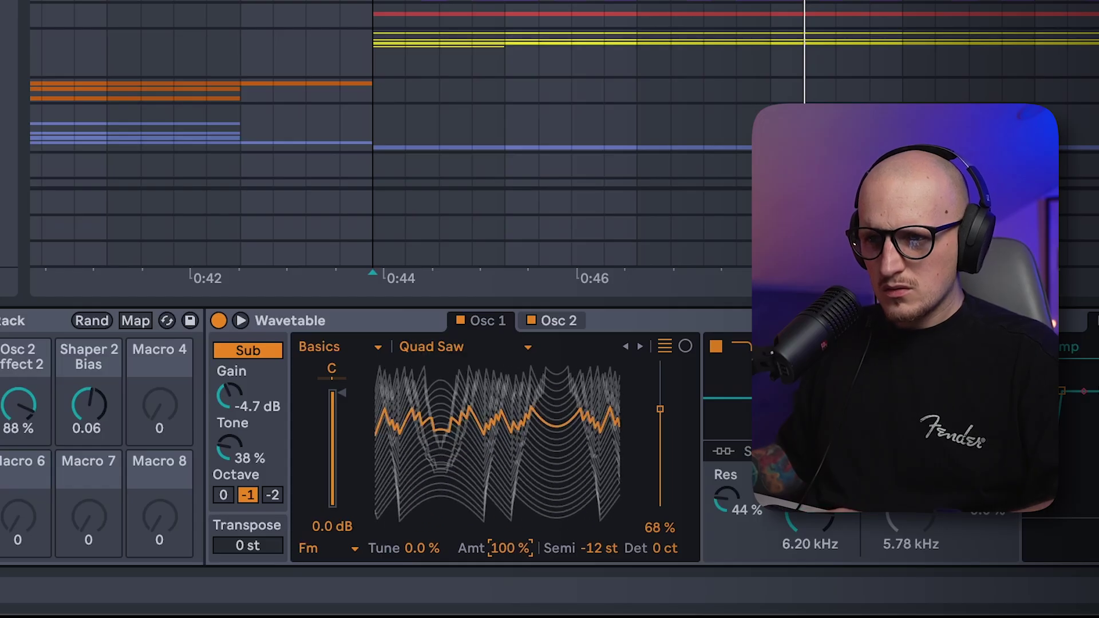
{"action": "right_click", "coordinate": [506, 548]}
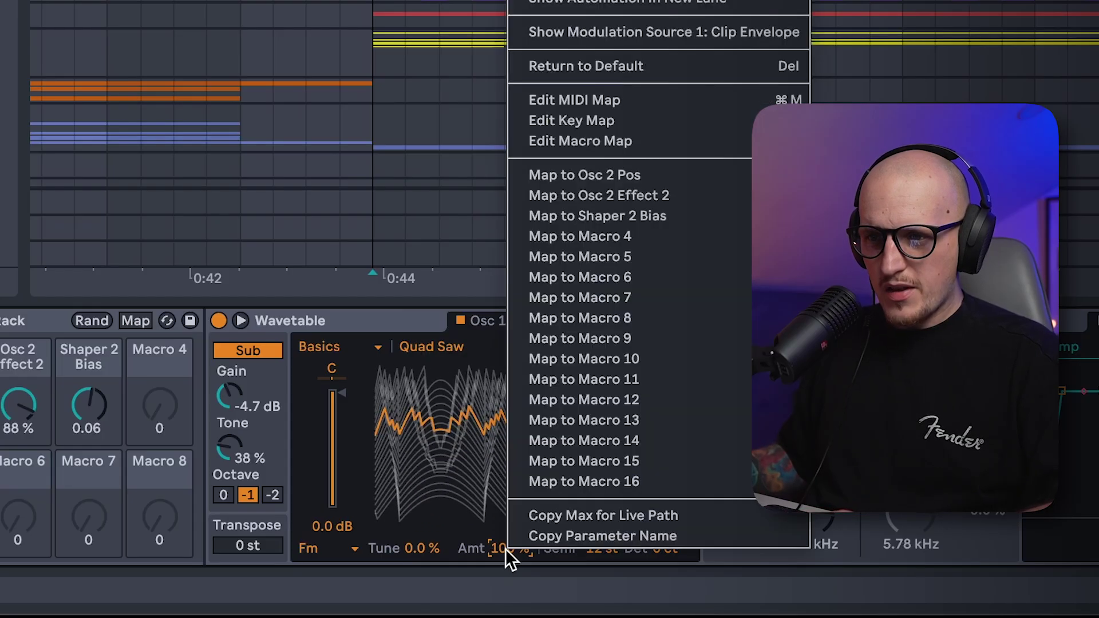
{"action": "left_click", "coordinate": [688, 235]}
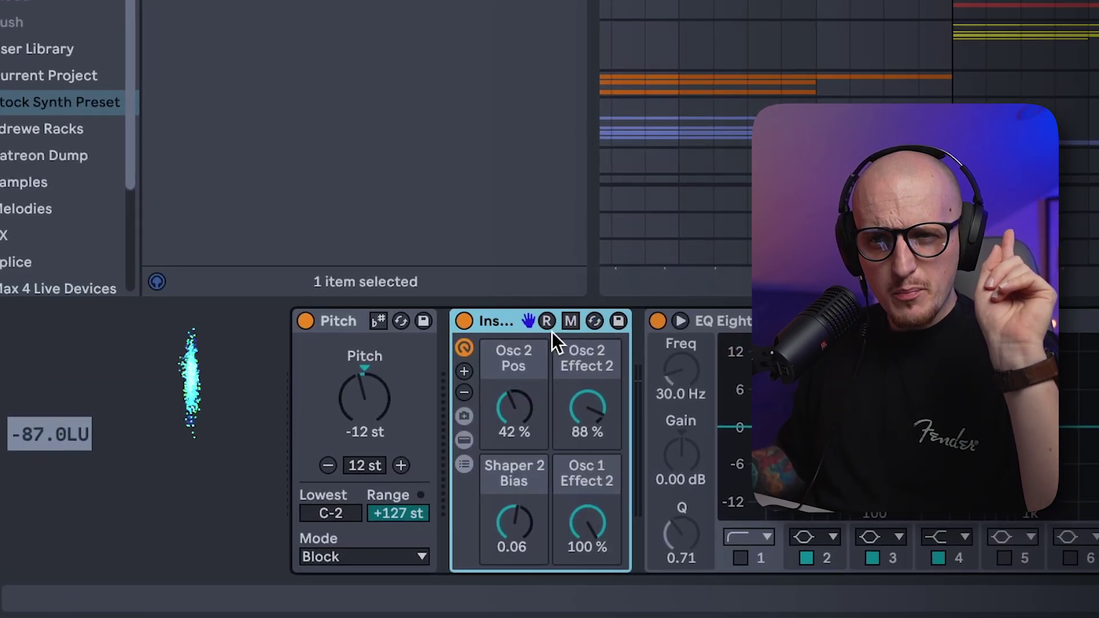
Step: Randomize the rack's four macros several times, then set Osc 2 Effect 2 to 3.1% in Variation 2
{"action": "left_click", "coordinate": [547, 321]}
{"action": "left_click", "coordinate": [541, 74]}
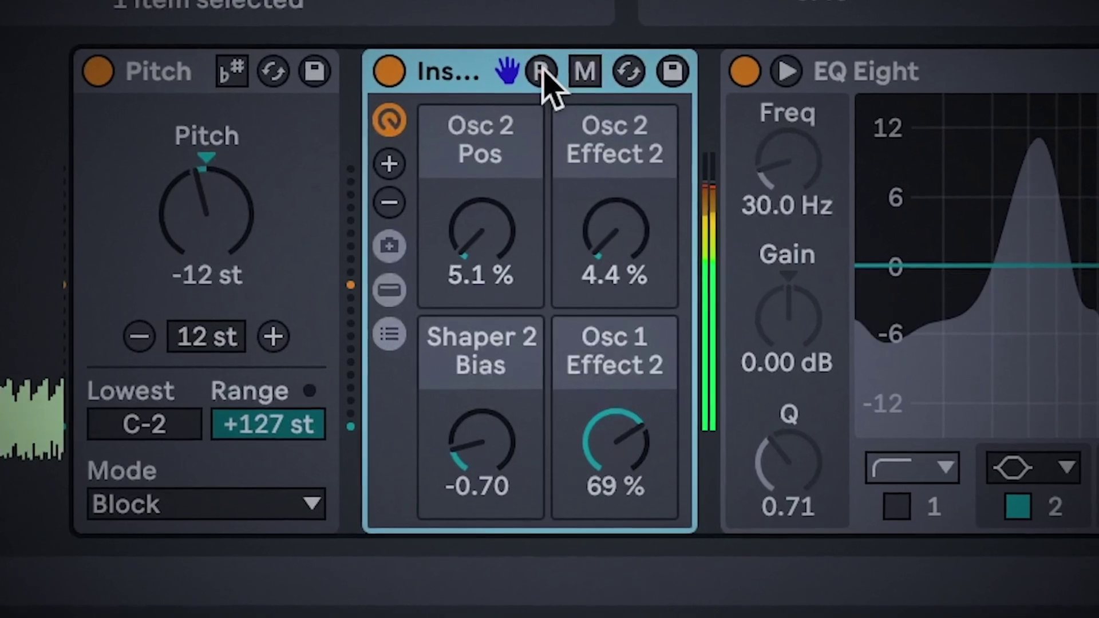
{"action": "left_click", "coordinate": [541, 74]}
{"action": "left_click", "coordinate": [541, 75]}
{"action": "left_click", "coordinate": [541, 74]}
{"action": "left_click", "coordinate": [541, 52]}
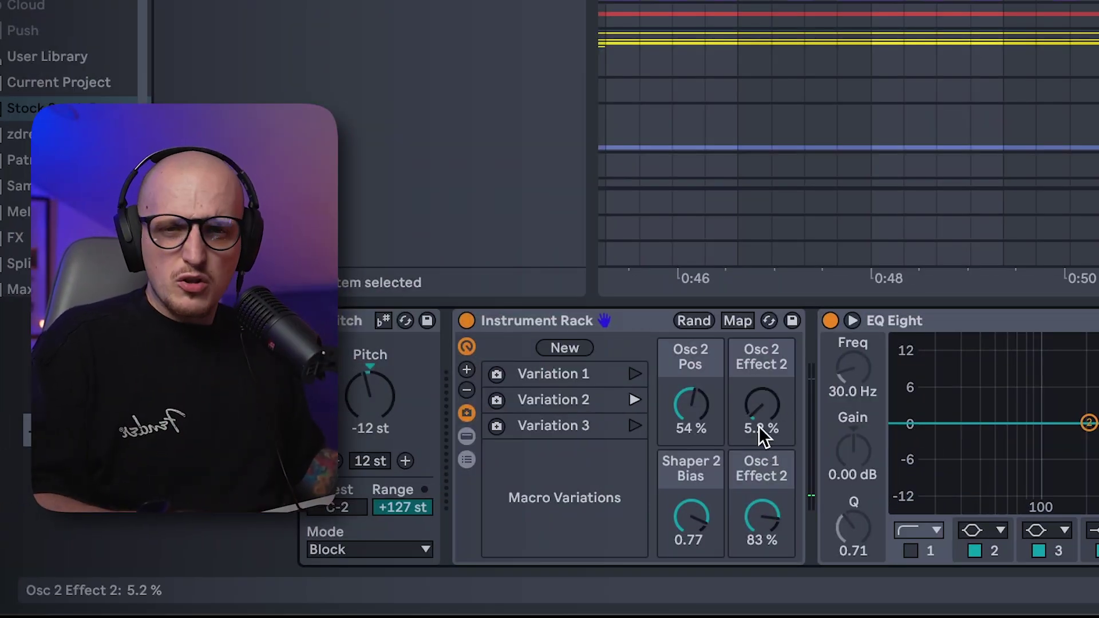
{"action": "left_click_drag", "start_coordinate": [766, 414], "coordinate": [766, 401]}
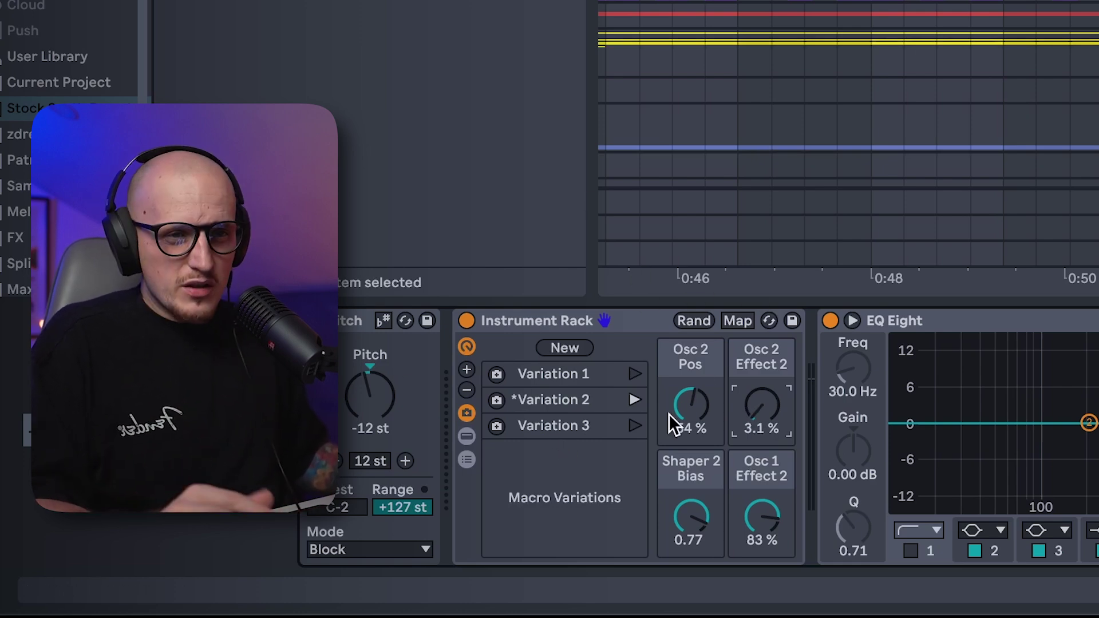
Step: Exclude Osc 2 Effect 2 from randomization, start playback, and randomize the other macros twice
{"action": "right_click", "coordinate": [764, 407]}
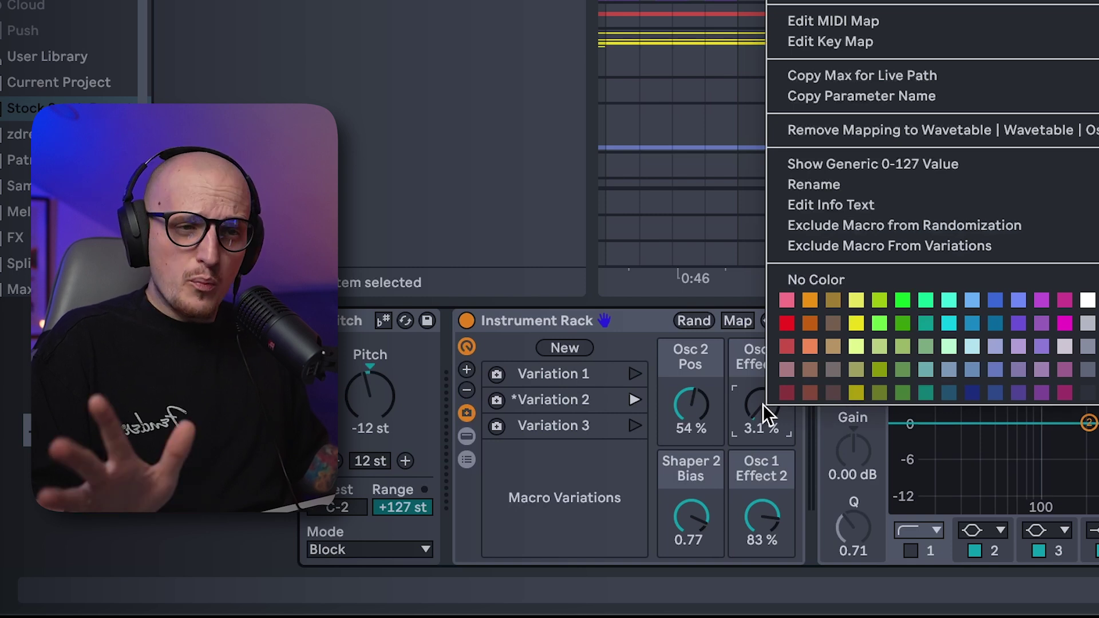
{"action": "left_click", "coordinate": [977, 227]}
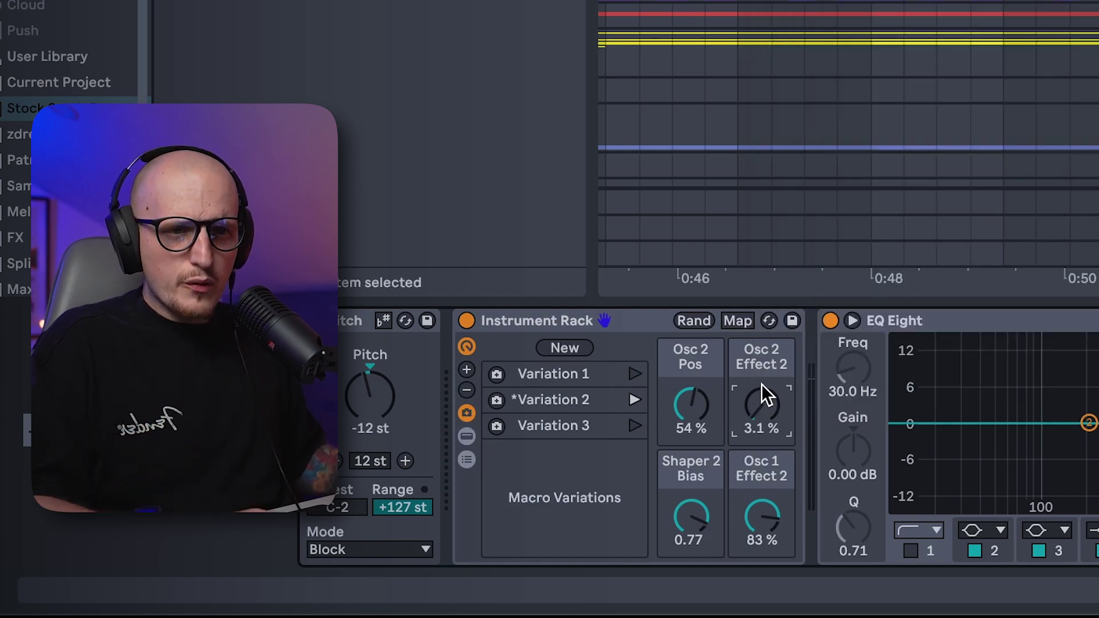
{"action": "key", "text": "space"}
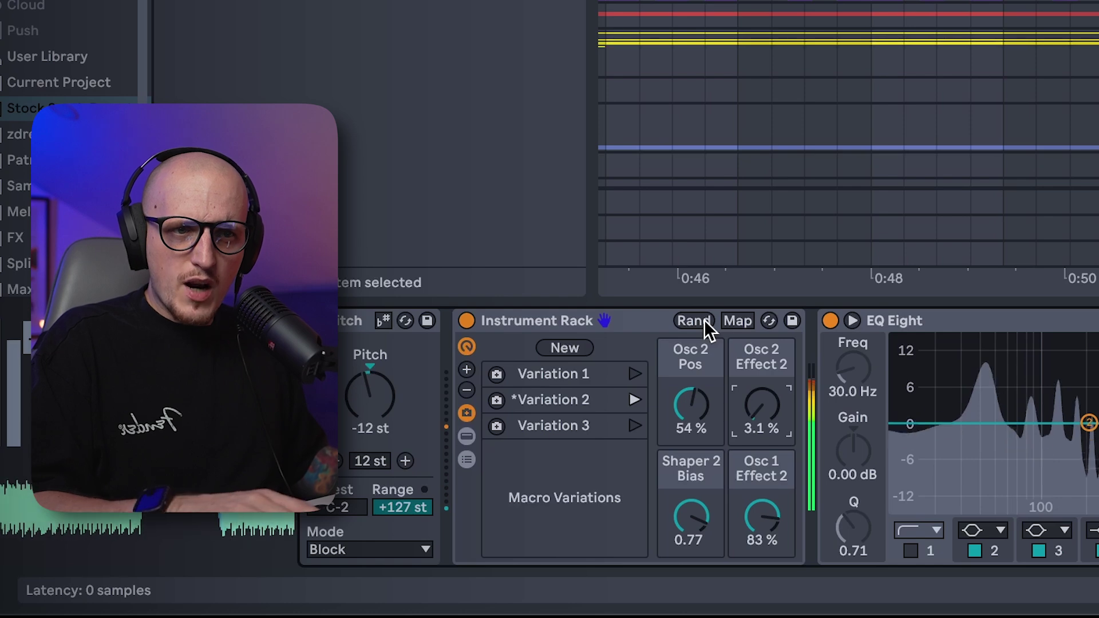
{"action": "left_click", "coordinate": [693, 320]}
{"action": "left_click", "coordinate": [703, 320]}
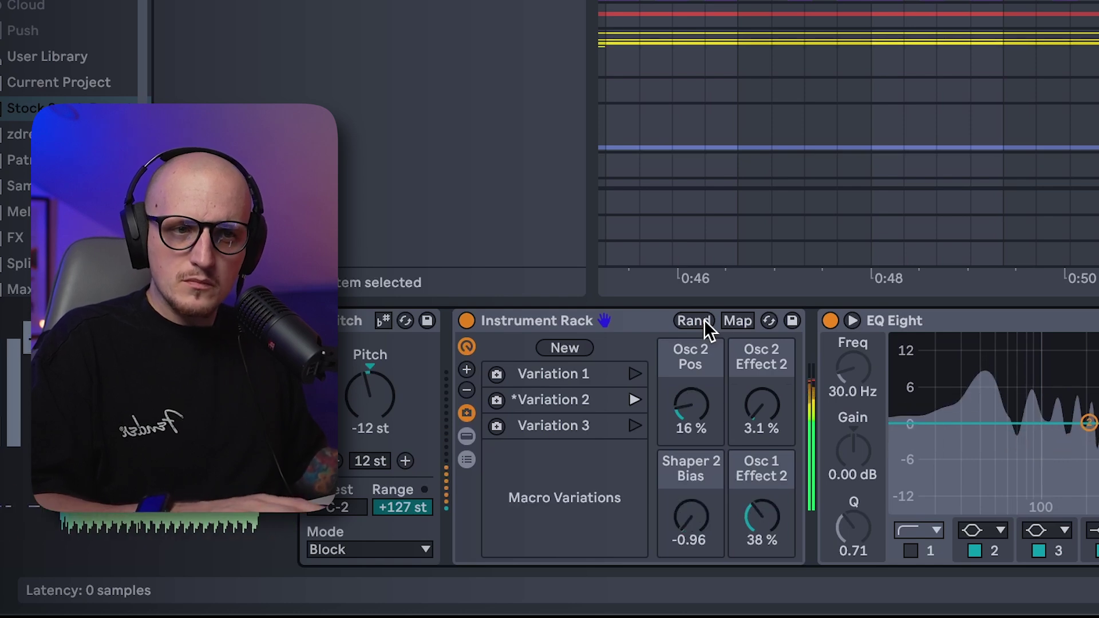